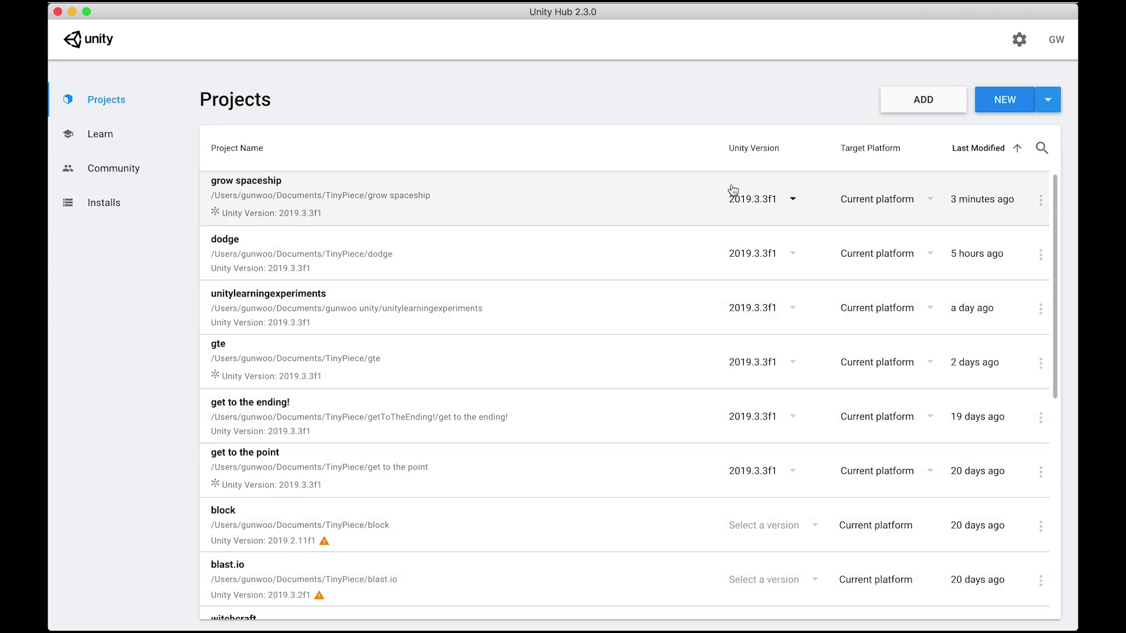
Start a new 3D project in Unity Hub and name it 'Test Project'.
left_click(1003, 103)
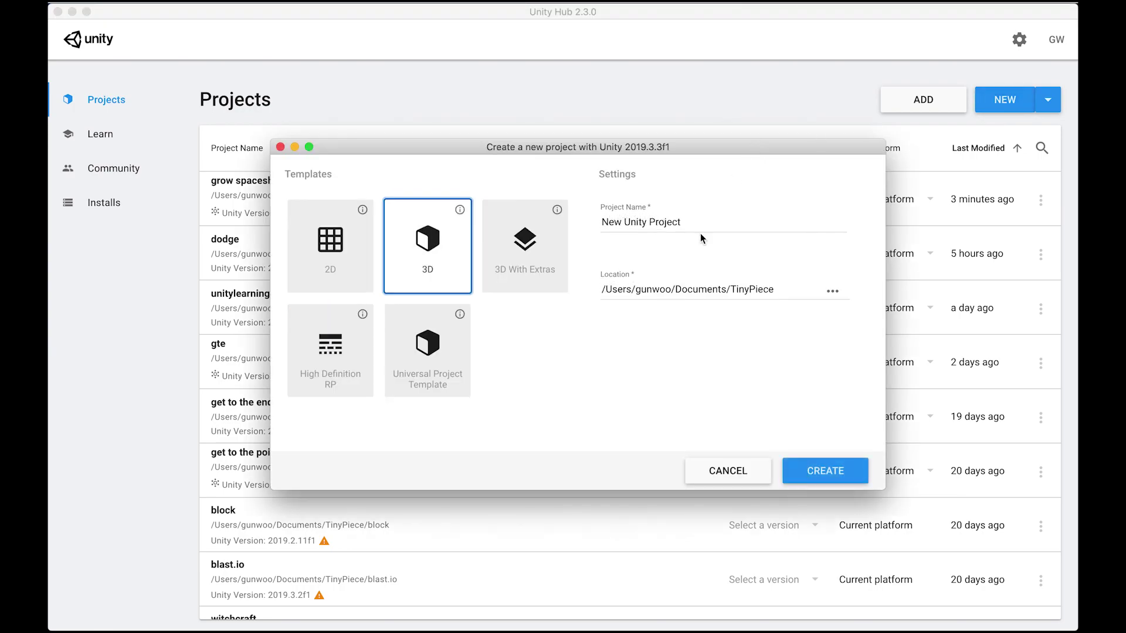
double_click(698, 225)
triple_click(698, 225)
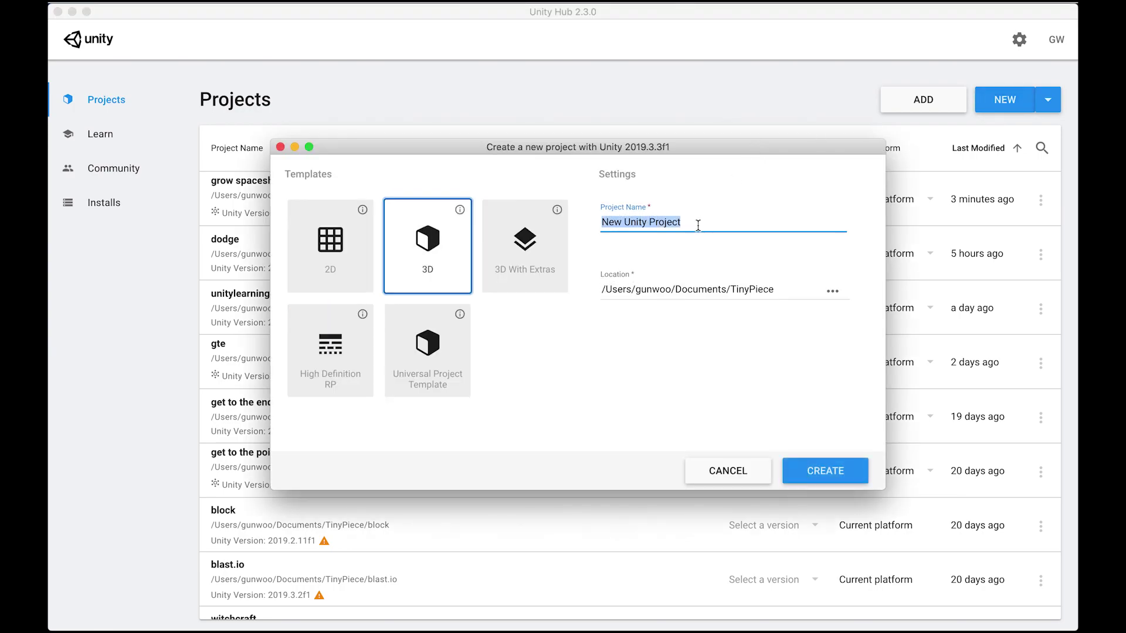
type("Test Pro")
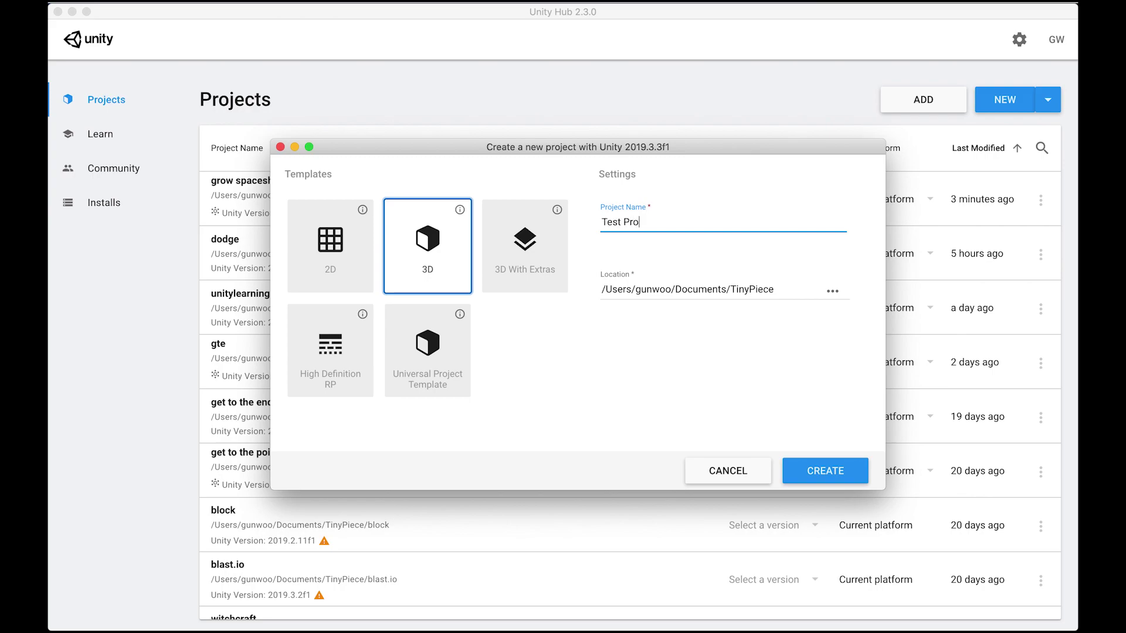
type("ject")
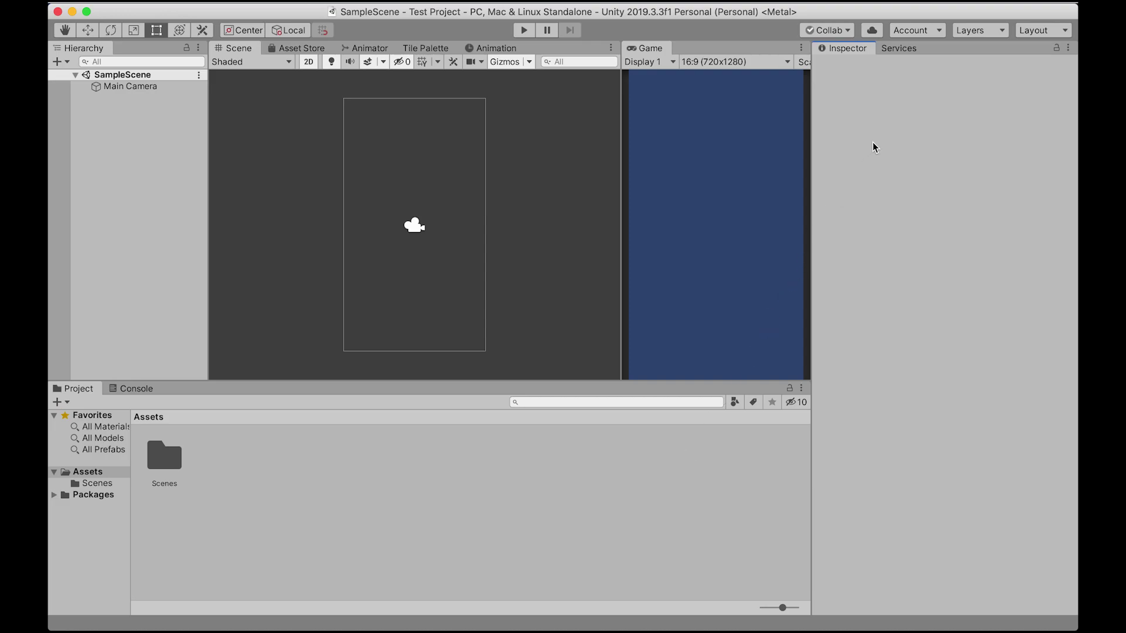
In Services, pick the organization and create a project ID for Test Project.
left_click(897, 49)
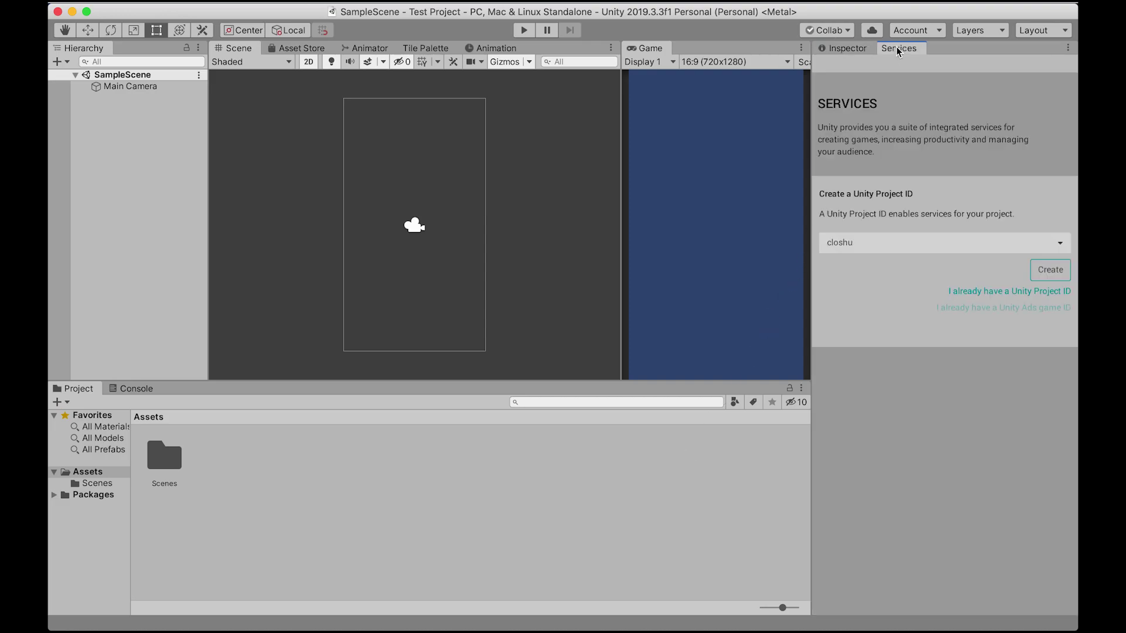
left_click(872, 247)
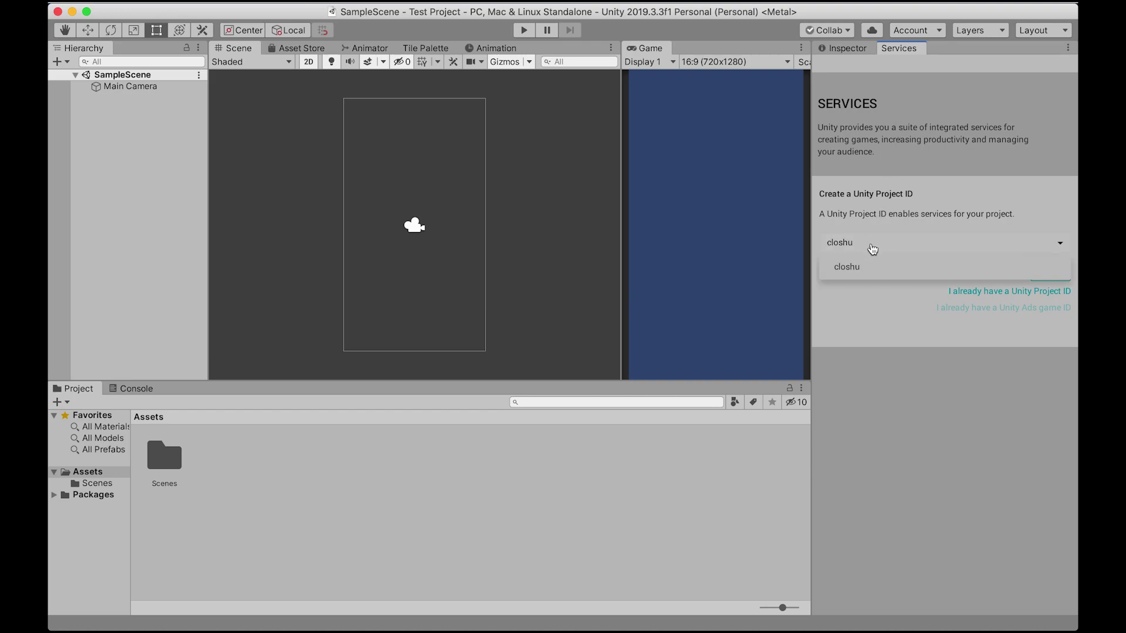
left_click(882, 274)
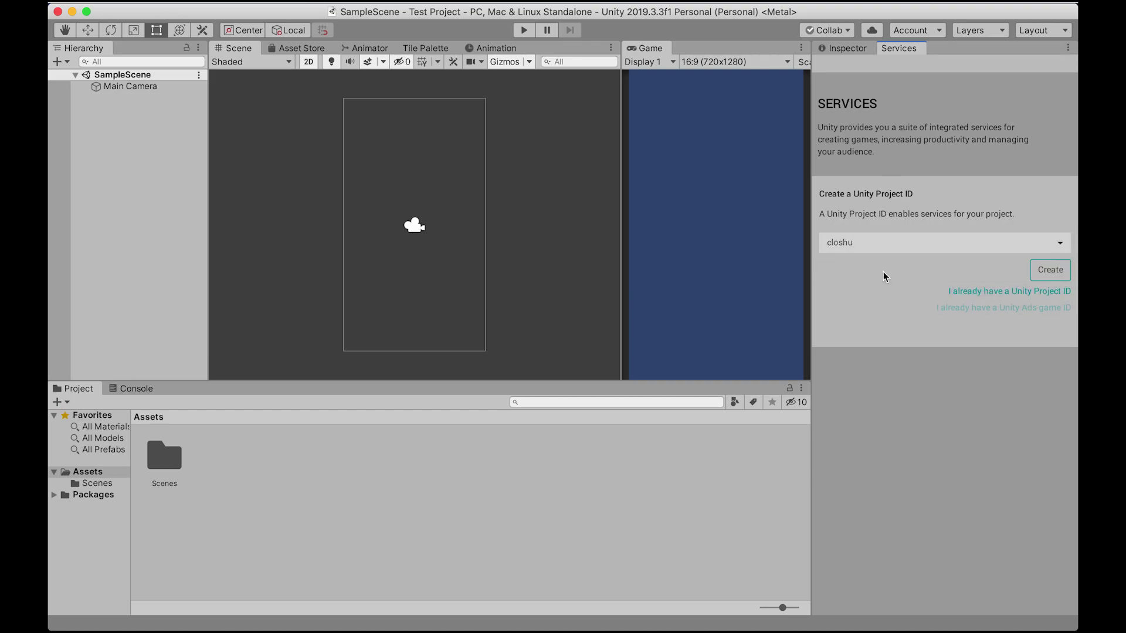
left_click(1040, 275)
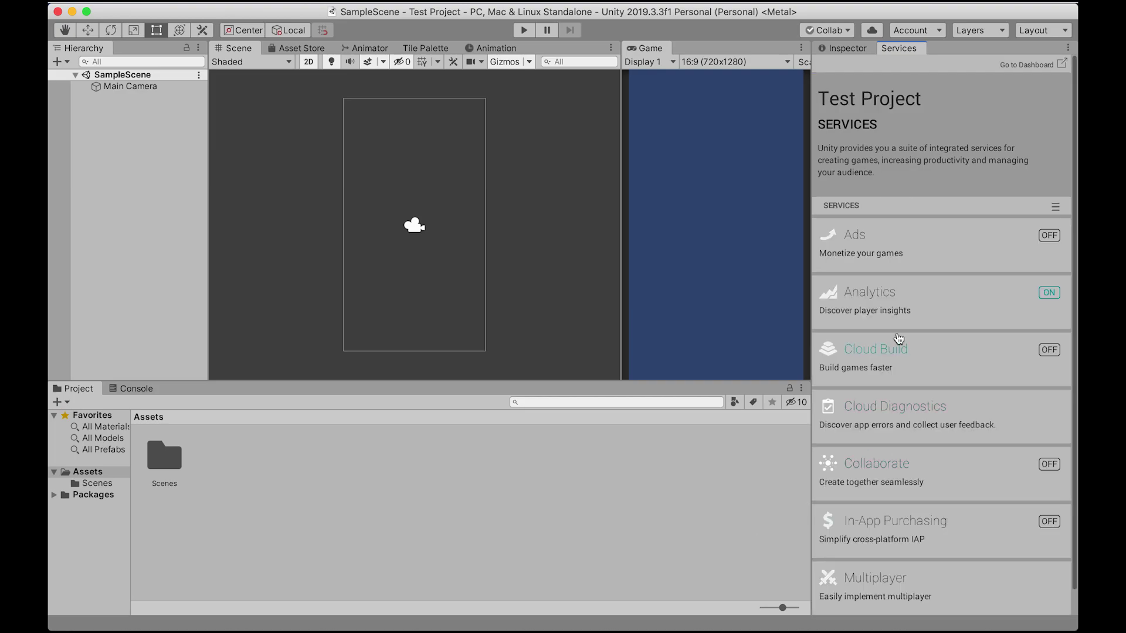
Turn on In-App Purchasing, mark the app for children under 13, and import the IAP package.
left_click(896, 521)
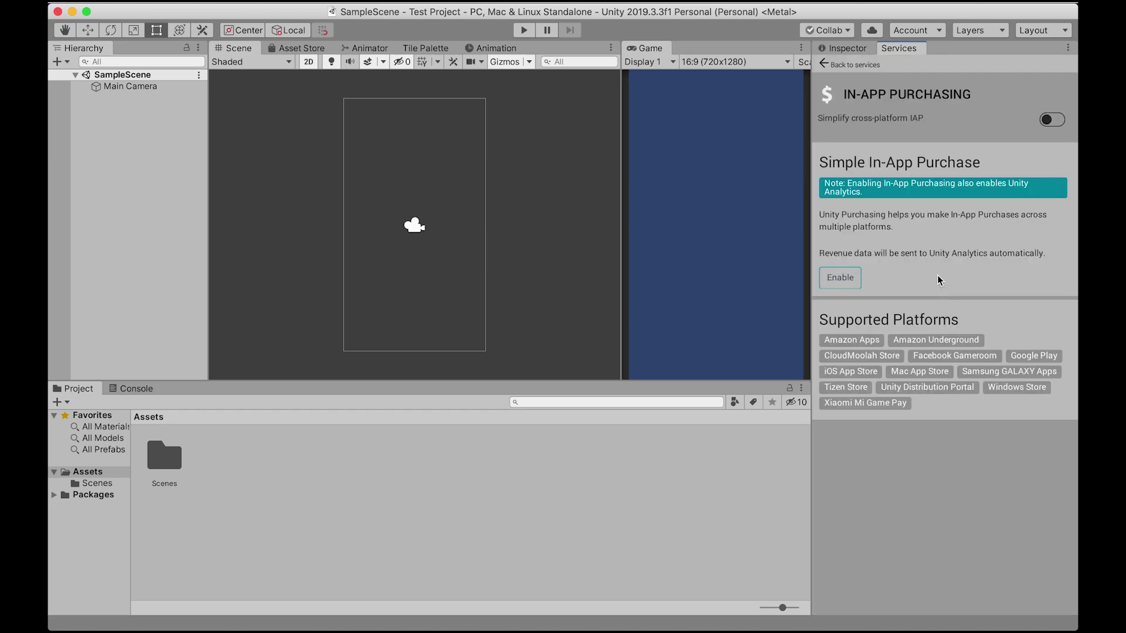
left_click(1048, 123)
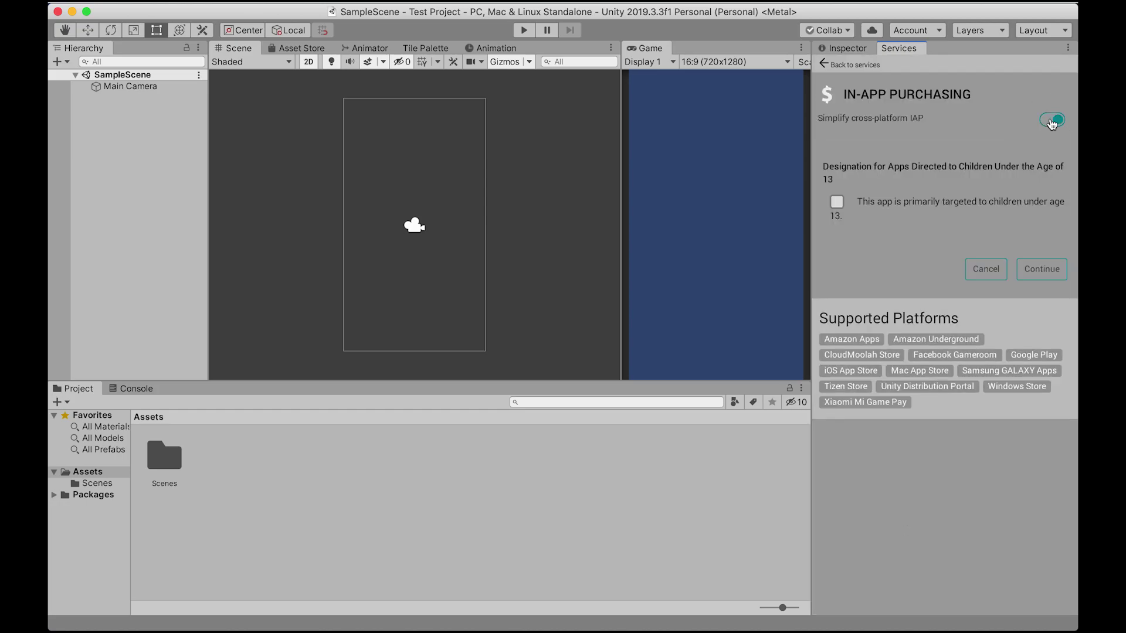
left_click(890, 207)
left_click(1047, 269)
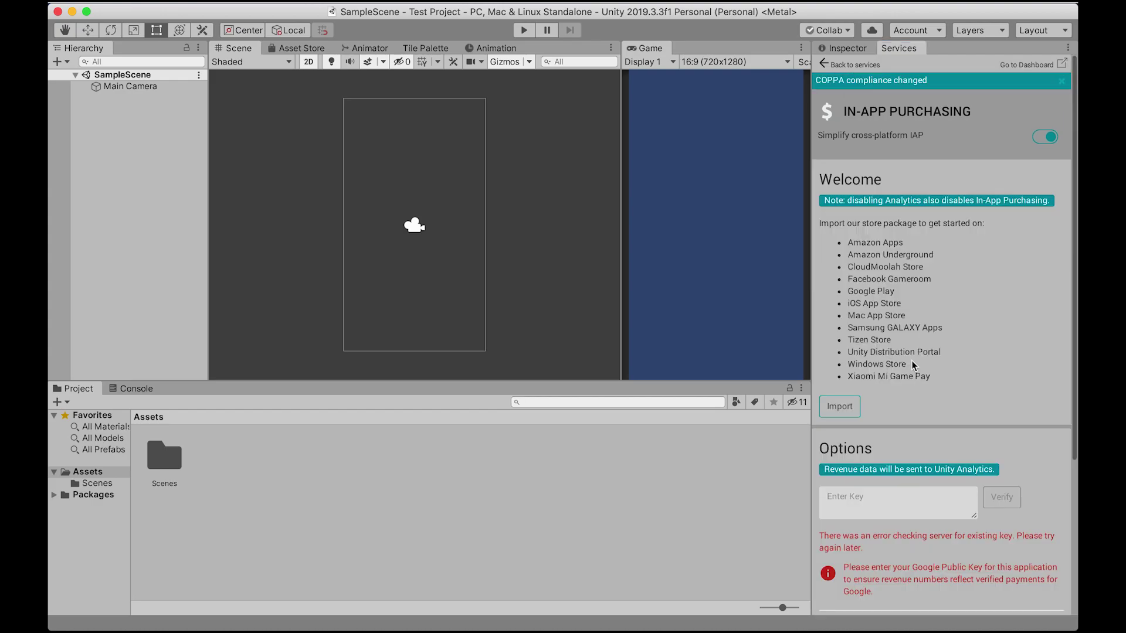
left_click(858, 400)
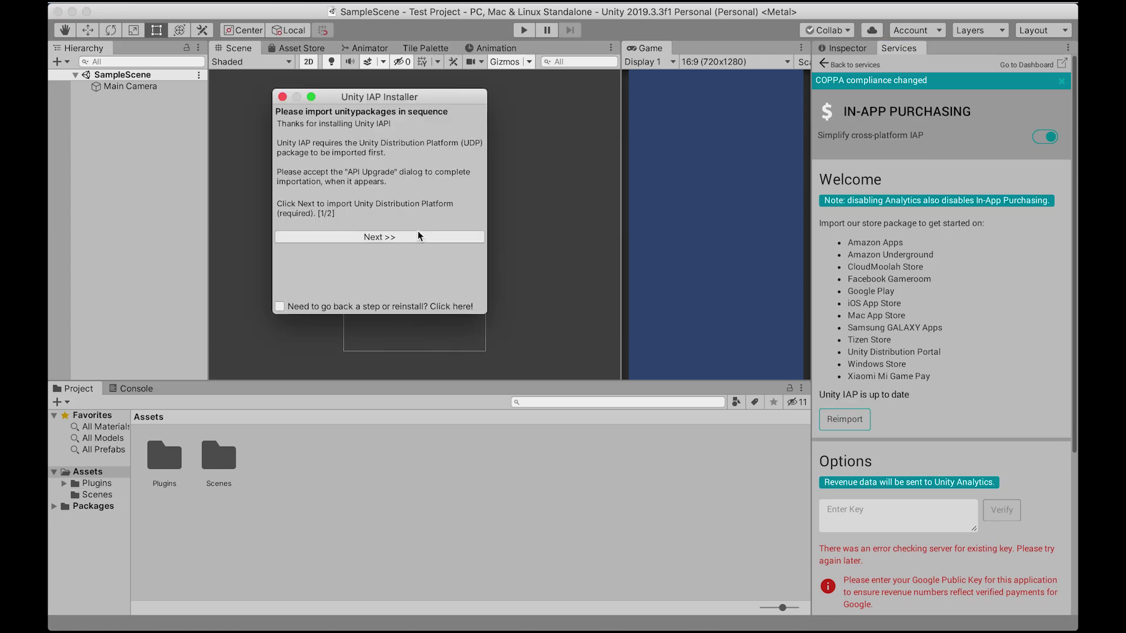
Import the UDP and Unity IAP packages, then approve the automatic upgrade of obsolete APIs.
left_click(415, 236)
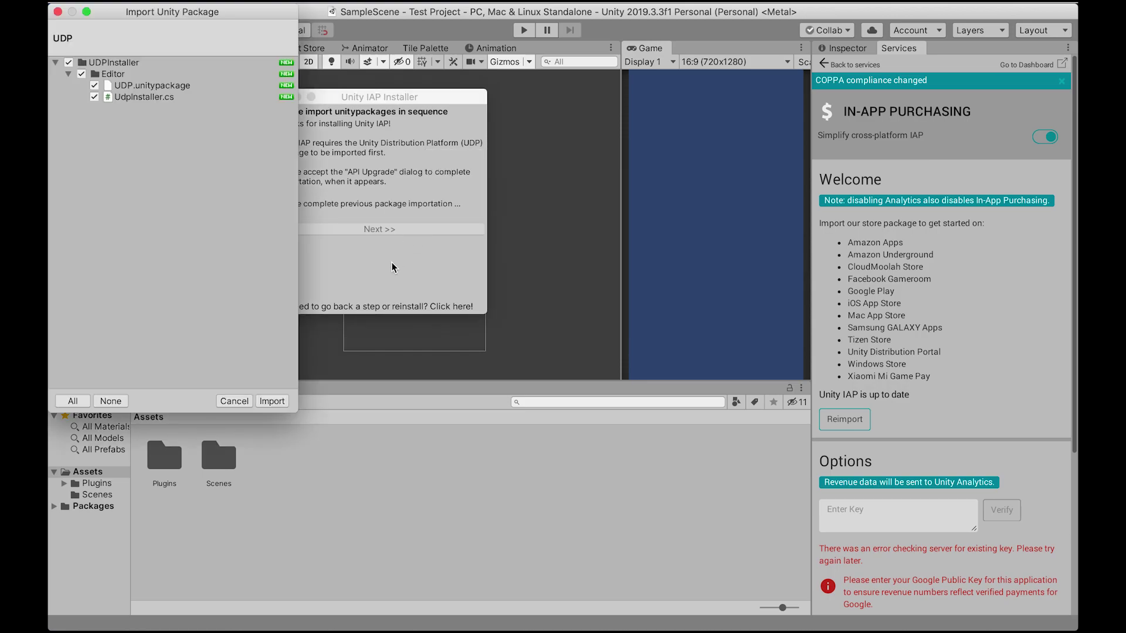
left_click(285, 400)
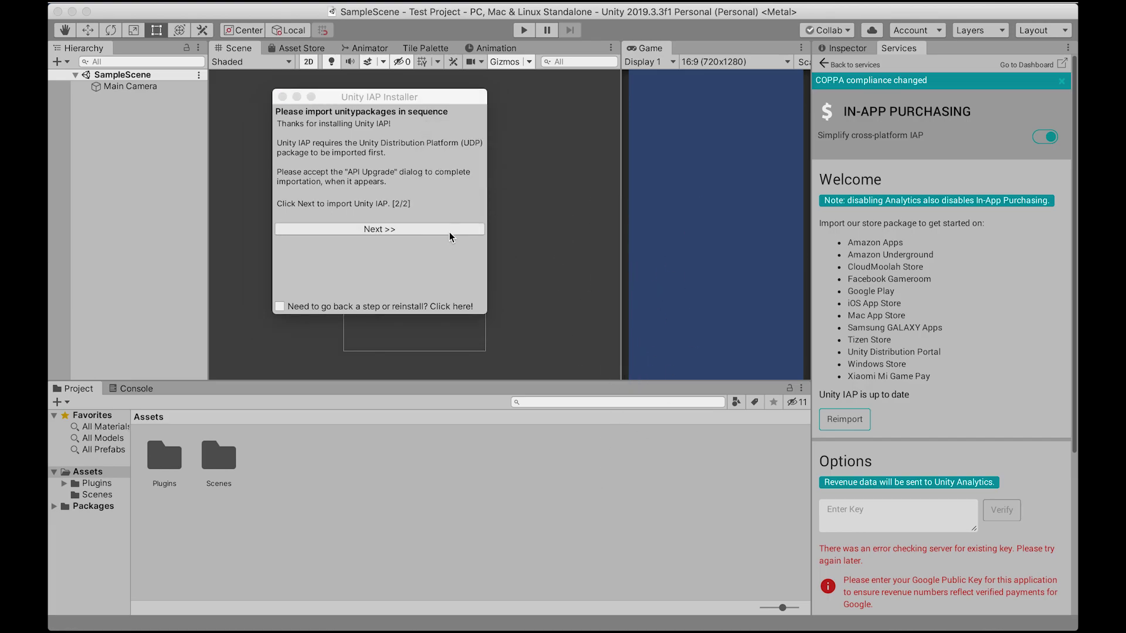
left_click(398, 231)
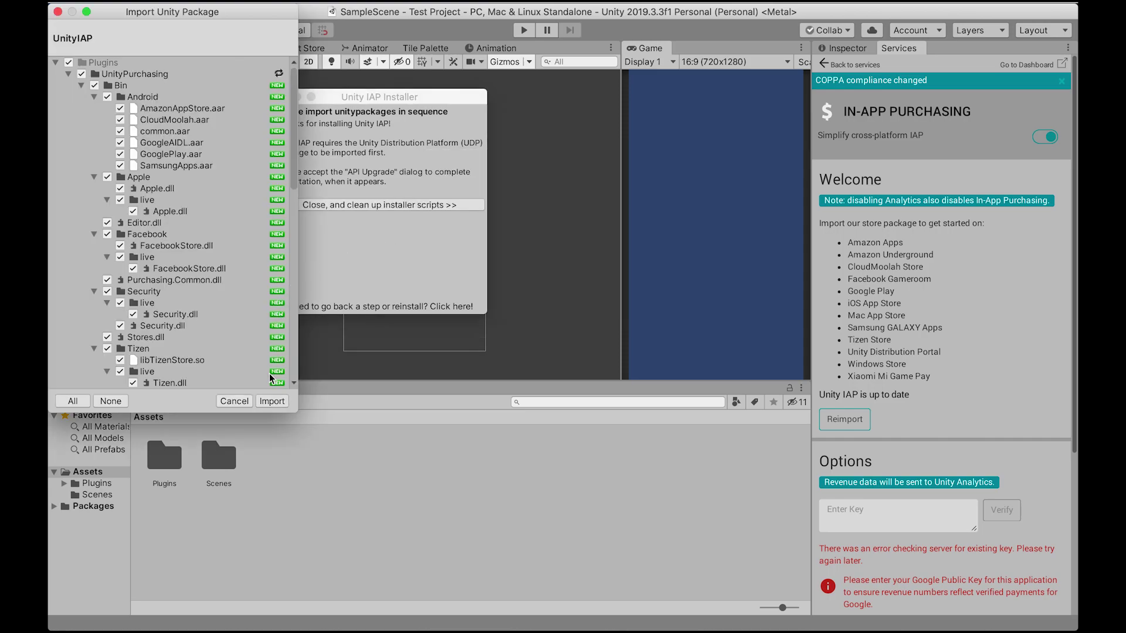
left_click(271, 401)
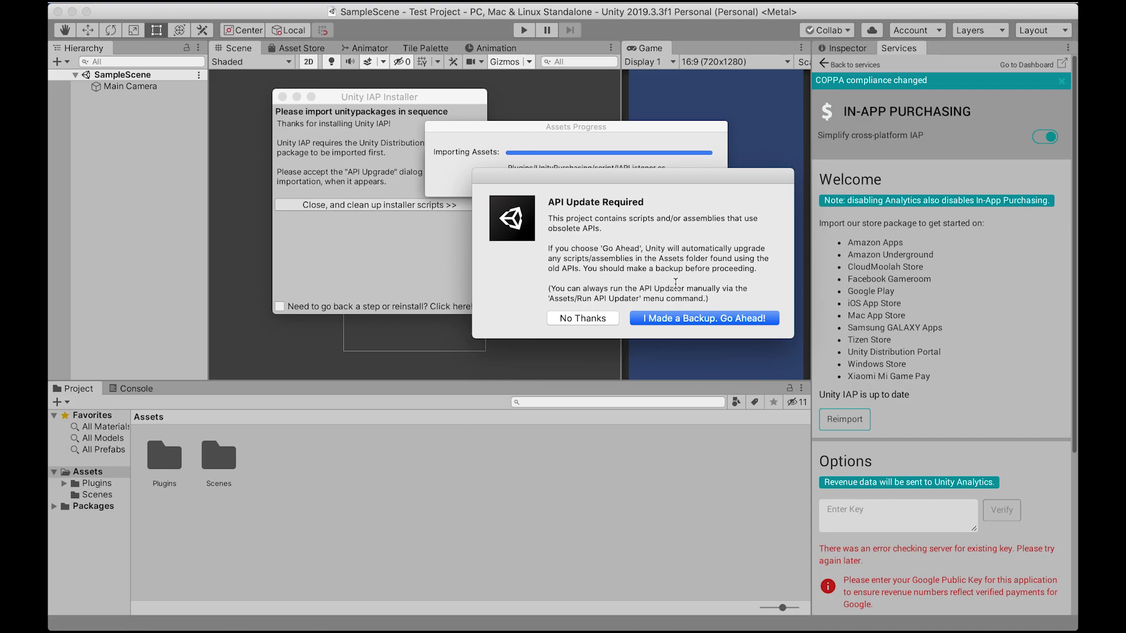
left_click(684, 321)
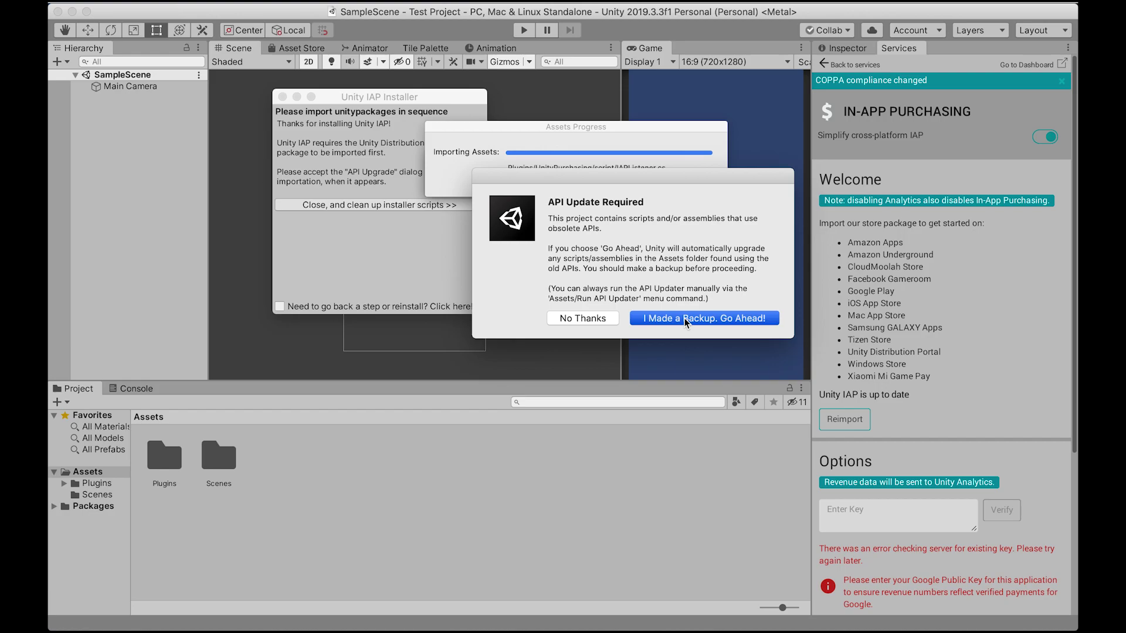
Add a Unity IAP > IAP Button to the scene from the Hierarchy context menu.
right_click(135, 240)
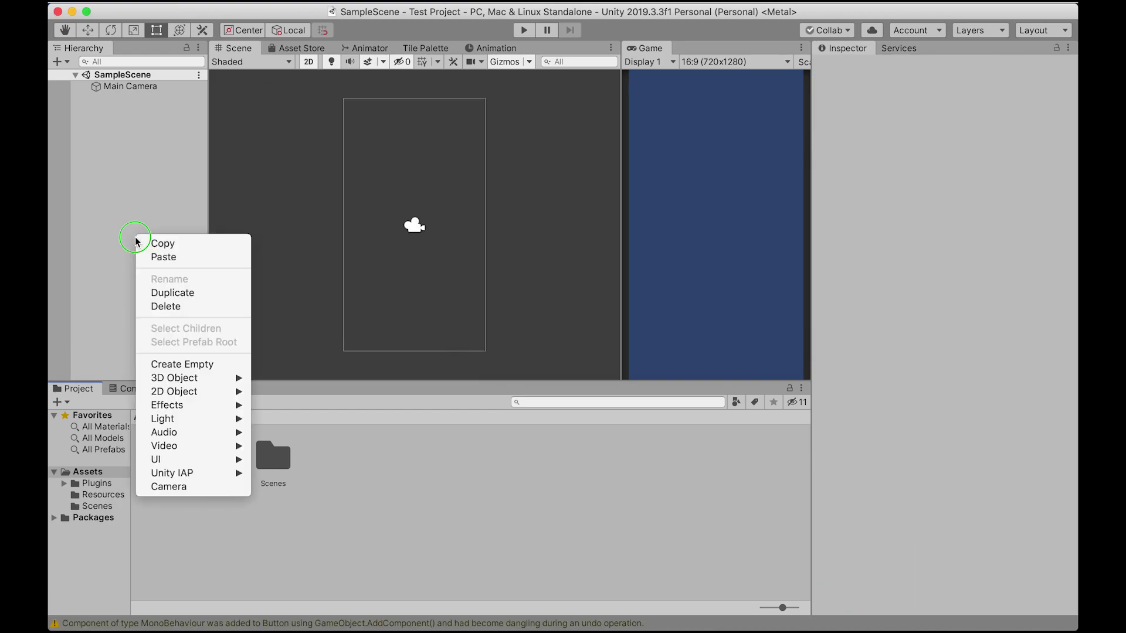
right_click(139, 224)
right_click(147, 205)
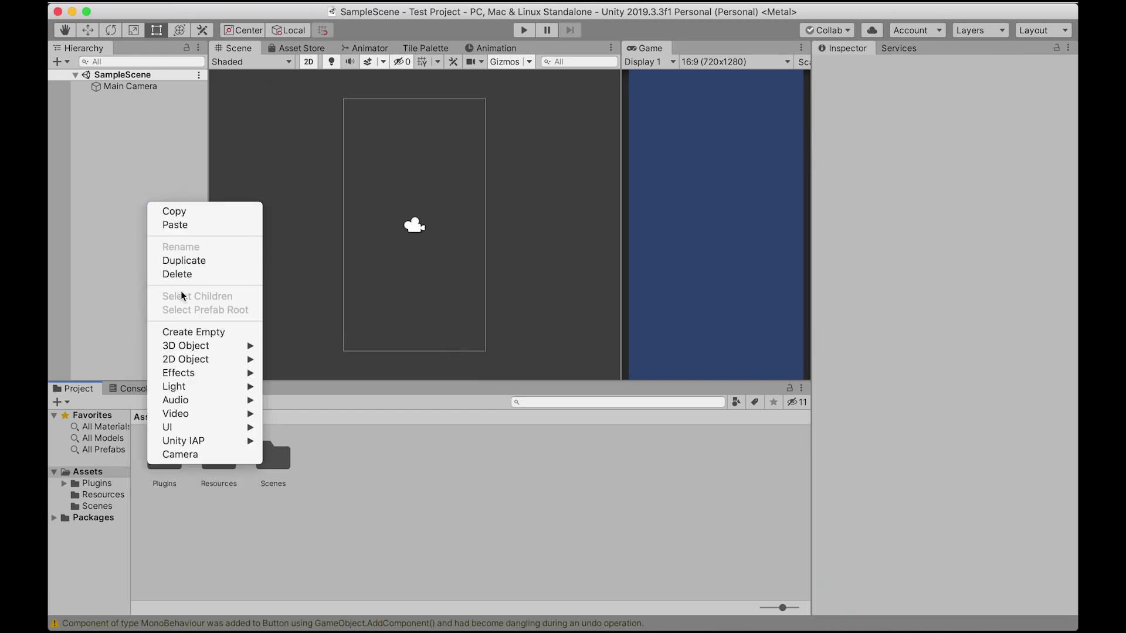
mouse_move(194, 441)
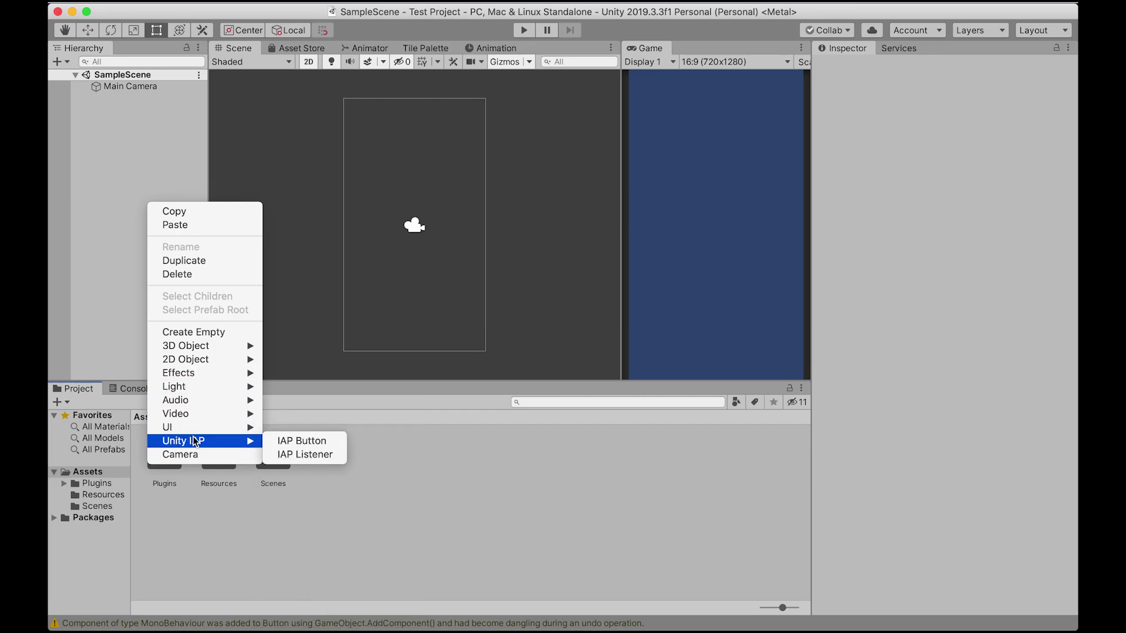
left_click(315, 443)
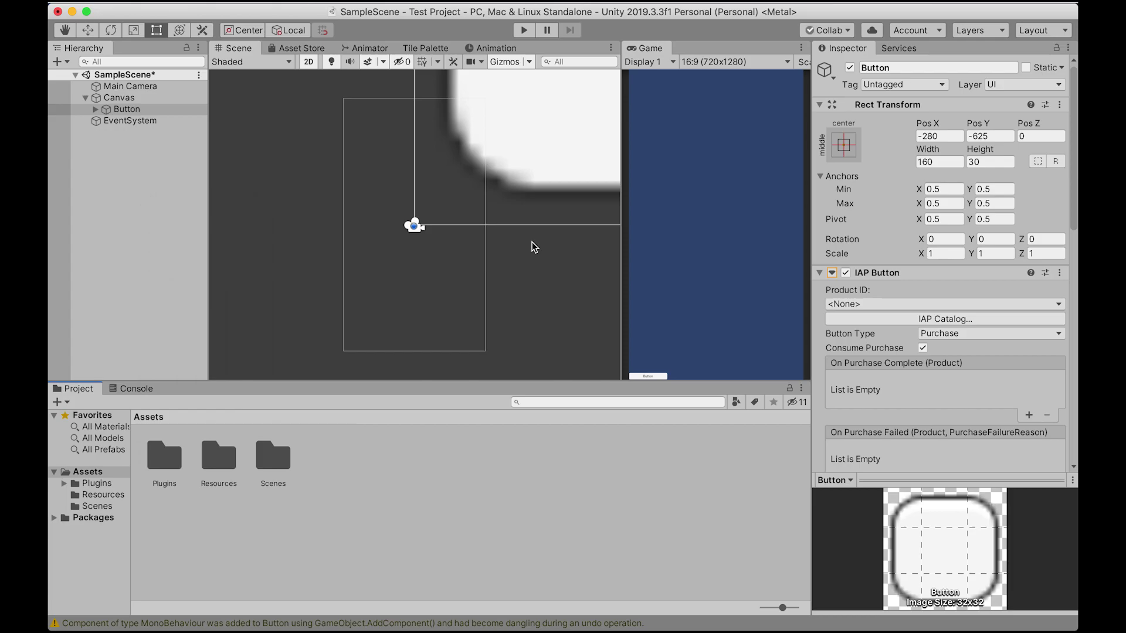
Move the IAP Button near the top centre of the canvas in the Scene view.
scroll(923, 241, "down", 3)
left_click(924, 240)
left_click(946, 211)
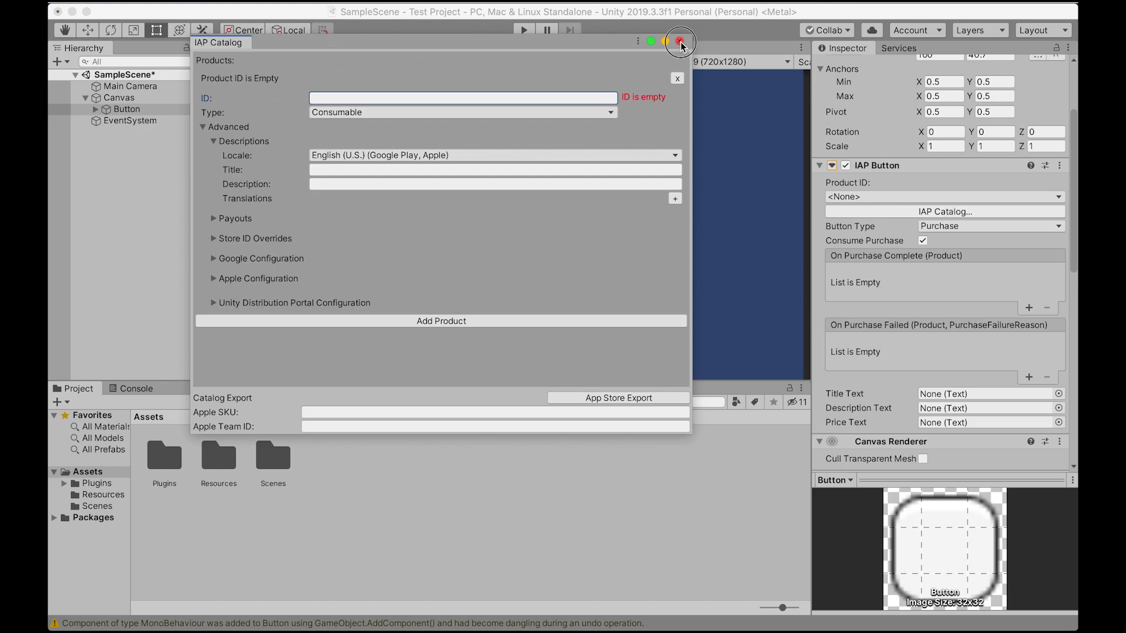
left_click(680, 41)
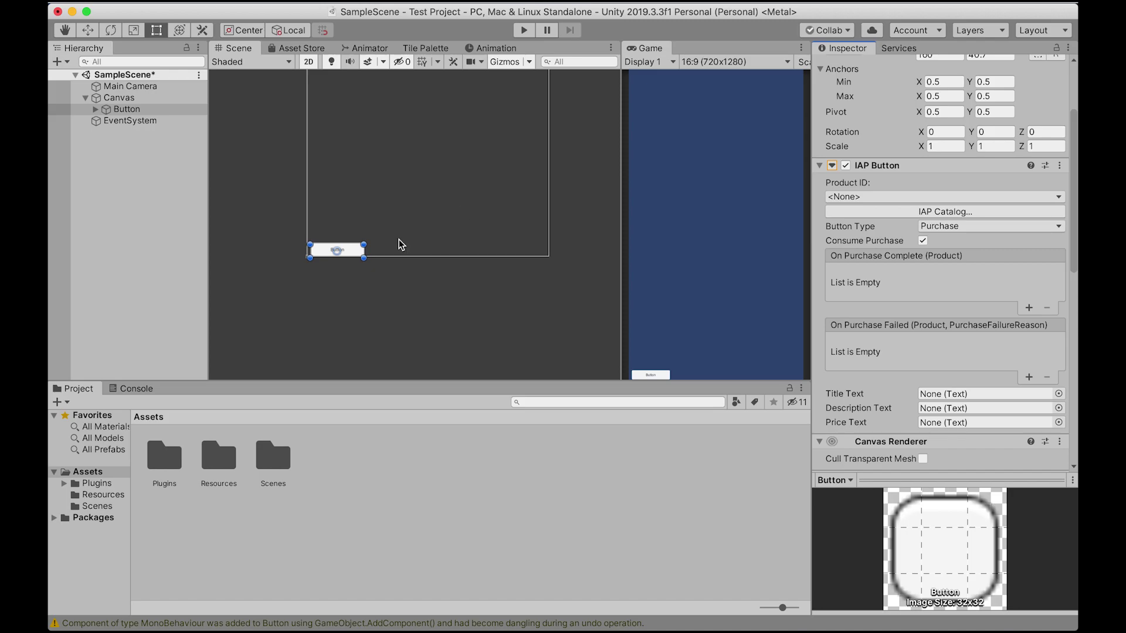
left_click_drag(351, 258, 496, 165)
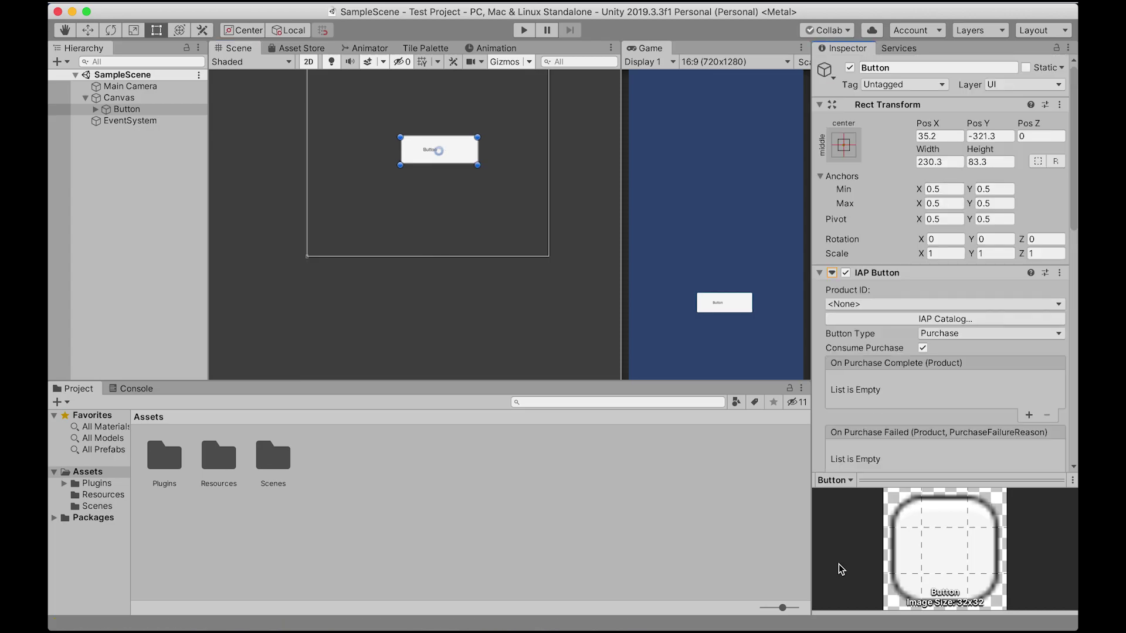
left_click(864, 318)
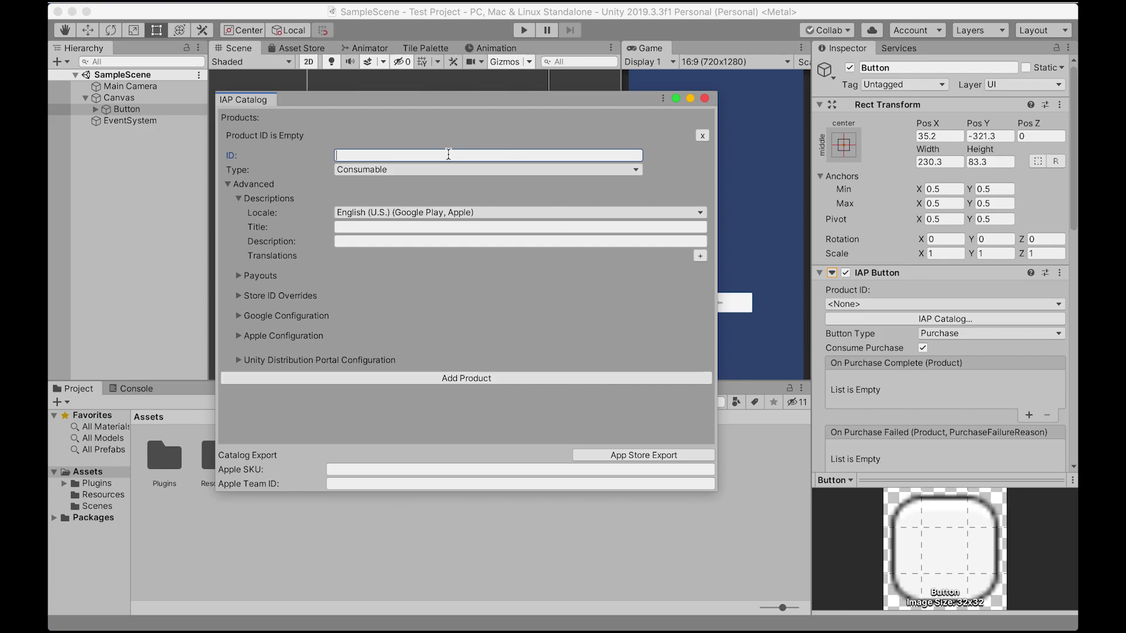
Give the product ID com.(company).(game).(item), keep it Consumable, and expand Google Configuration.
type("com.")
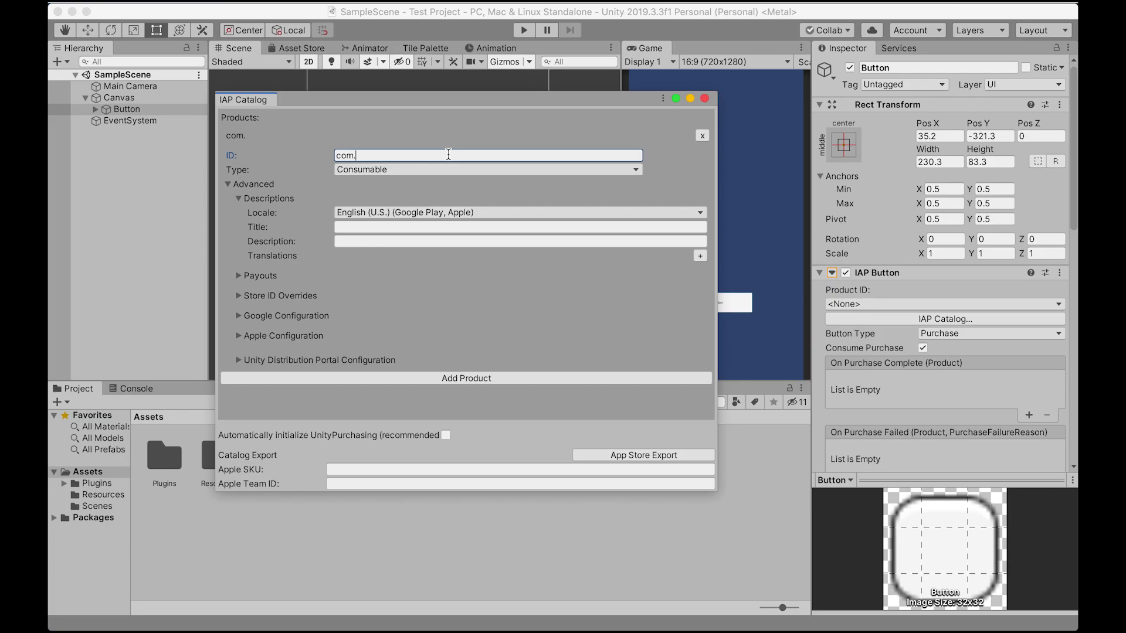
type("(company).")
type("(game")
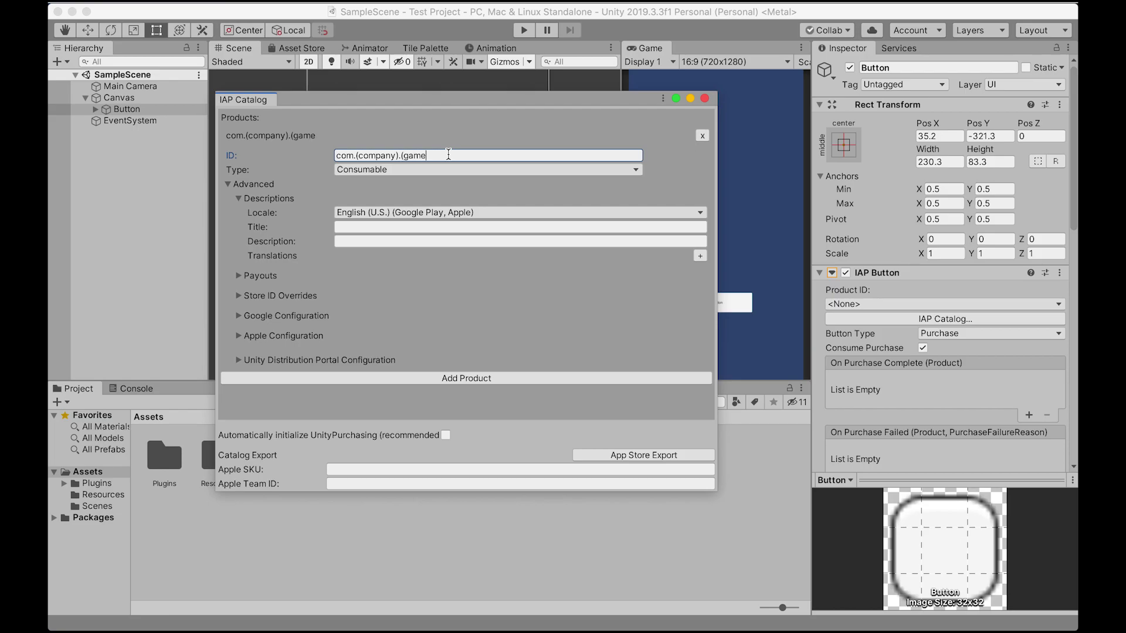
type(").(item)")
key("Tab")
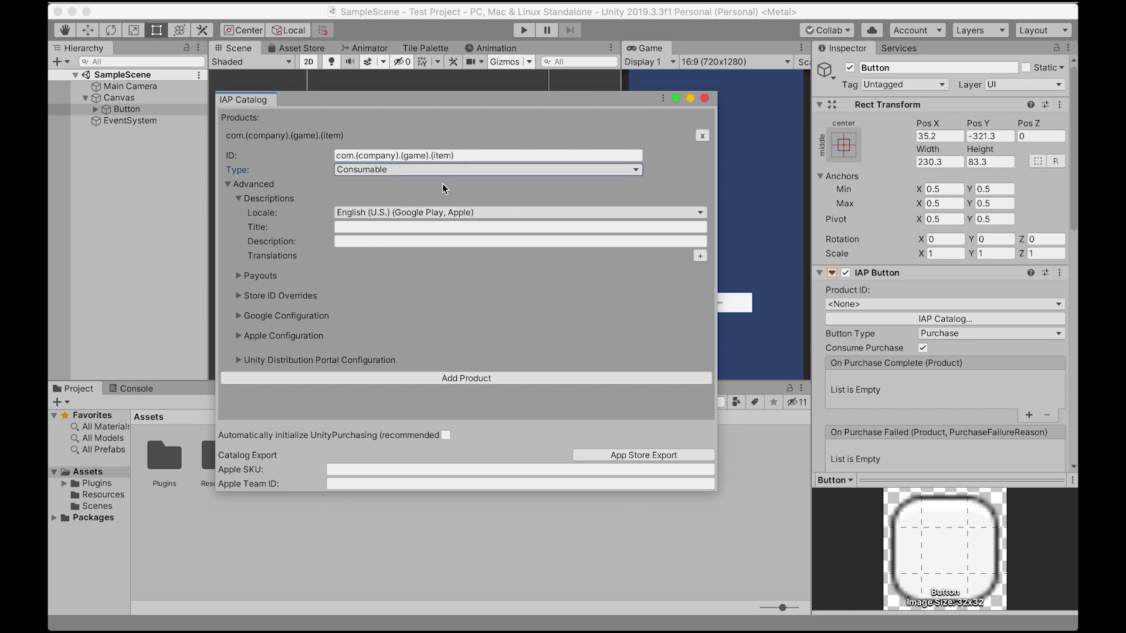
left_click(396, 173)
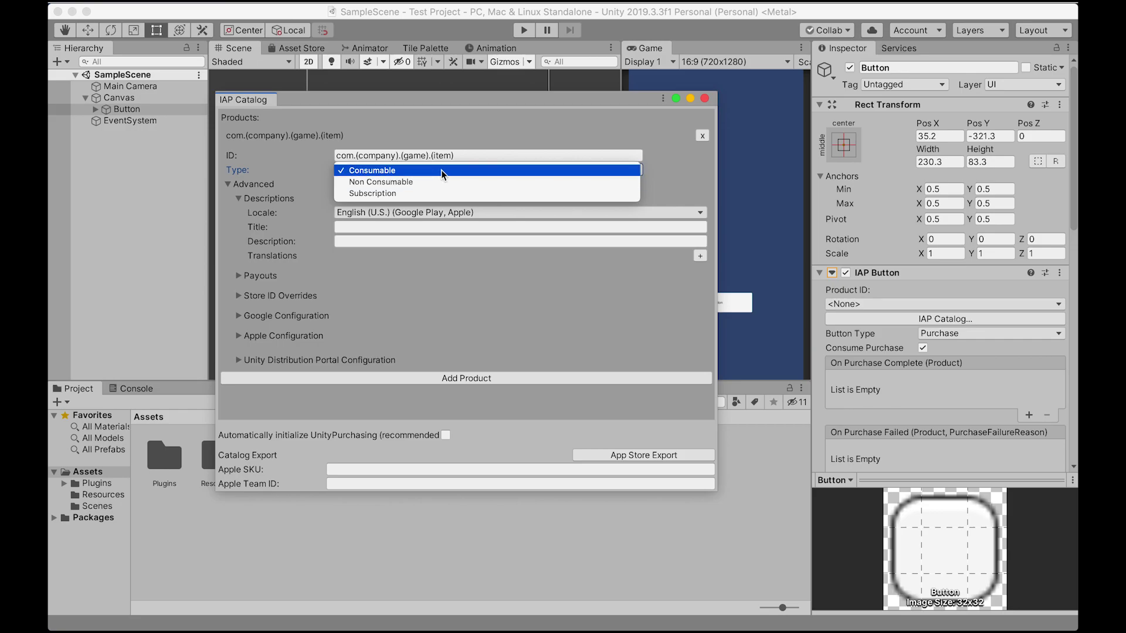
left_click(441, 172)
left_click(646, 314)
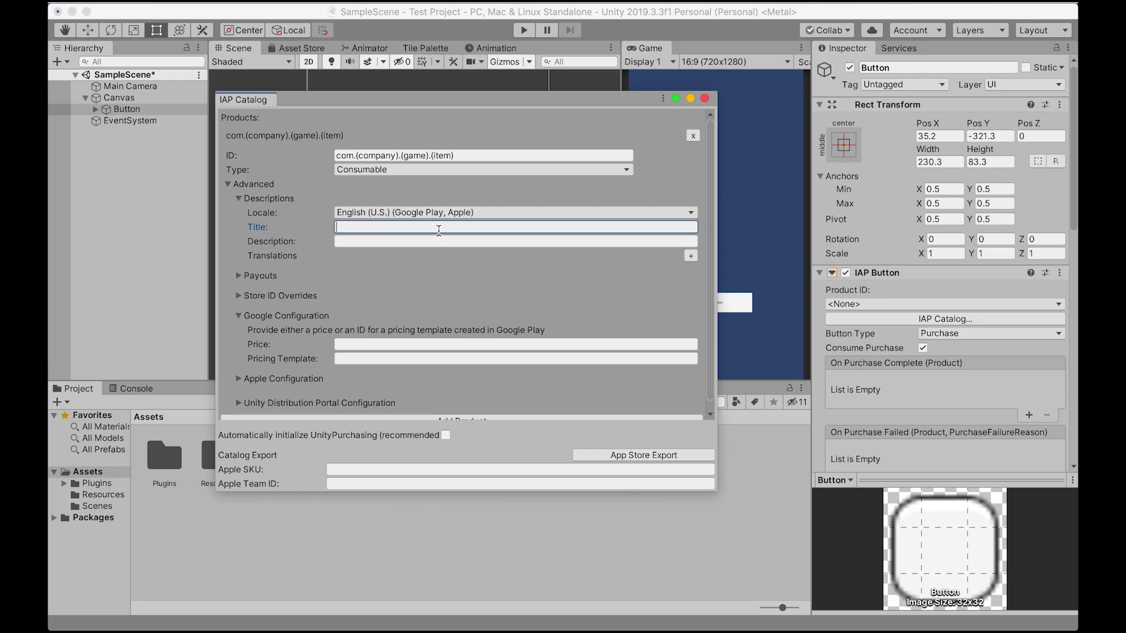
Title the product 'Potions' with description '5 potions that heal all damage'.
type("Potions")
left_click(377, 243)
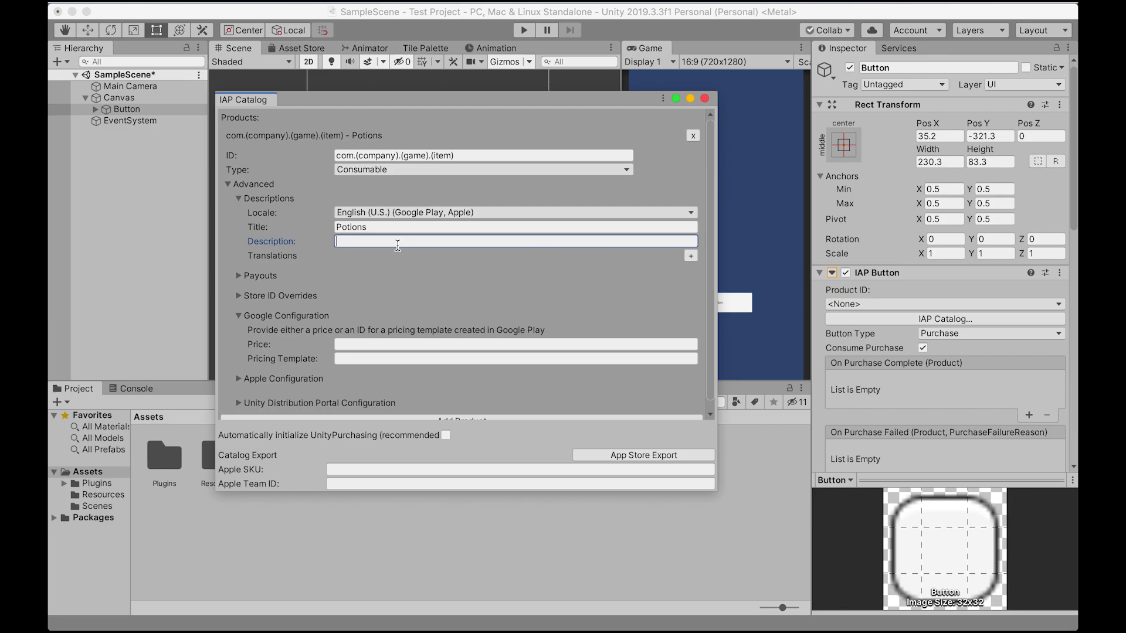
type("5 potions that heal all damage")
scroll(311, 259, "down", 1)
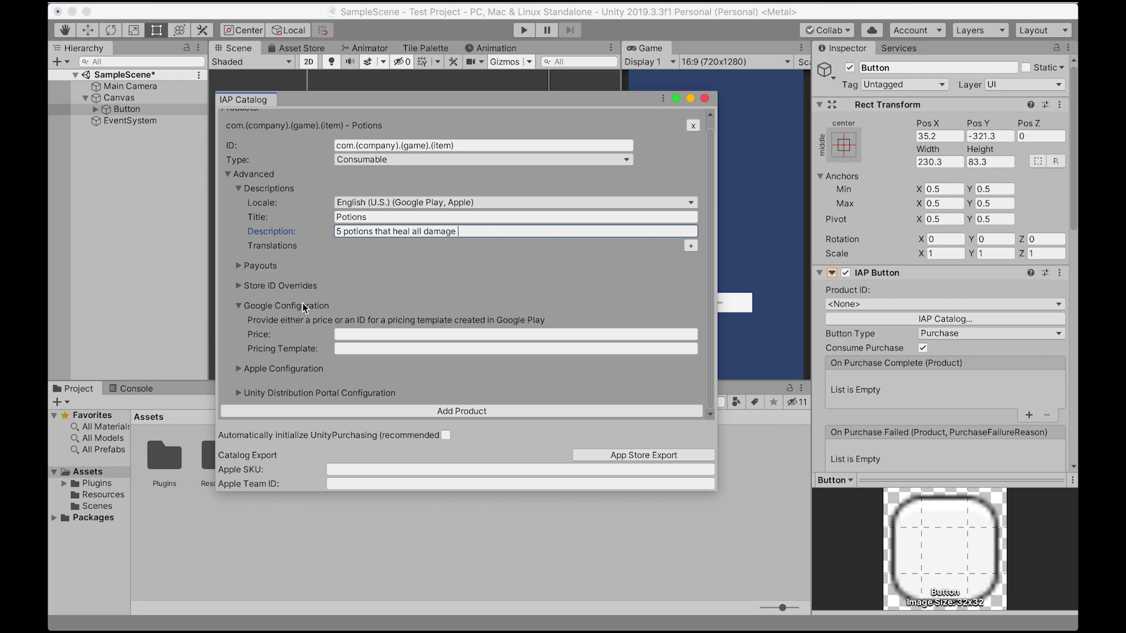
left_click(375, 333)
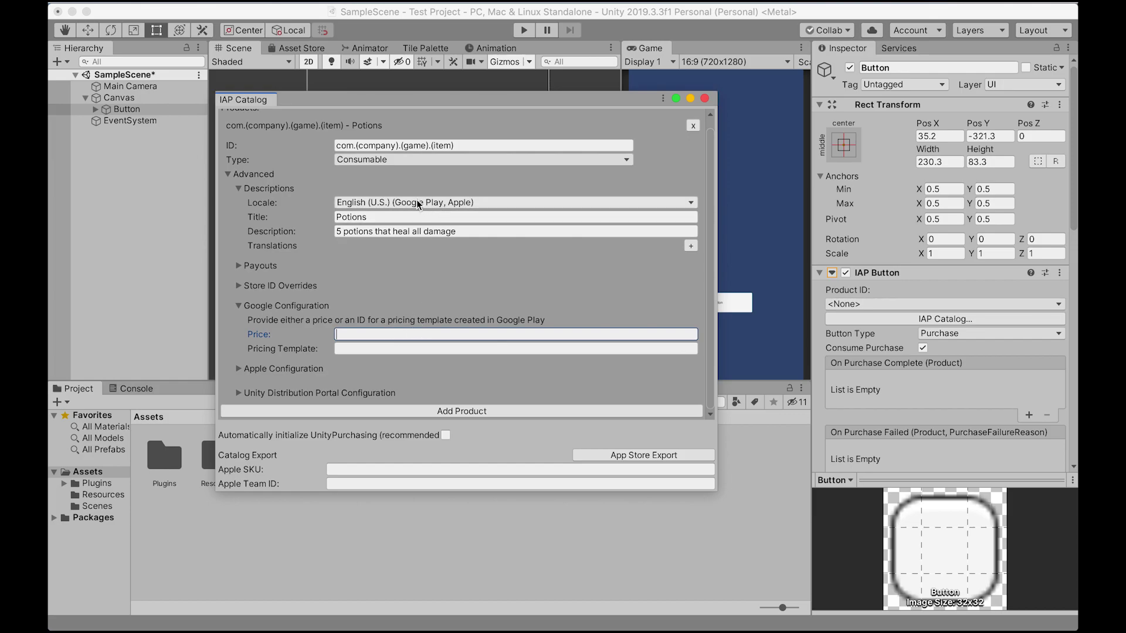
Enter 0.99 as the Potions product's Google price.
type("0")
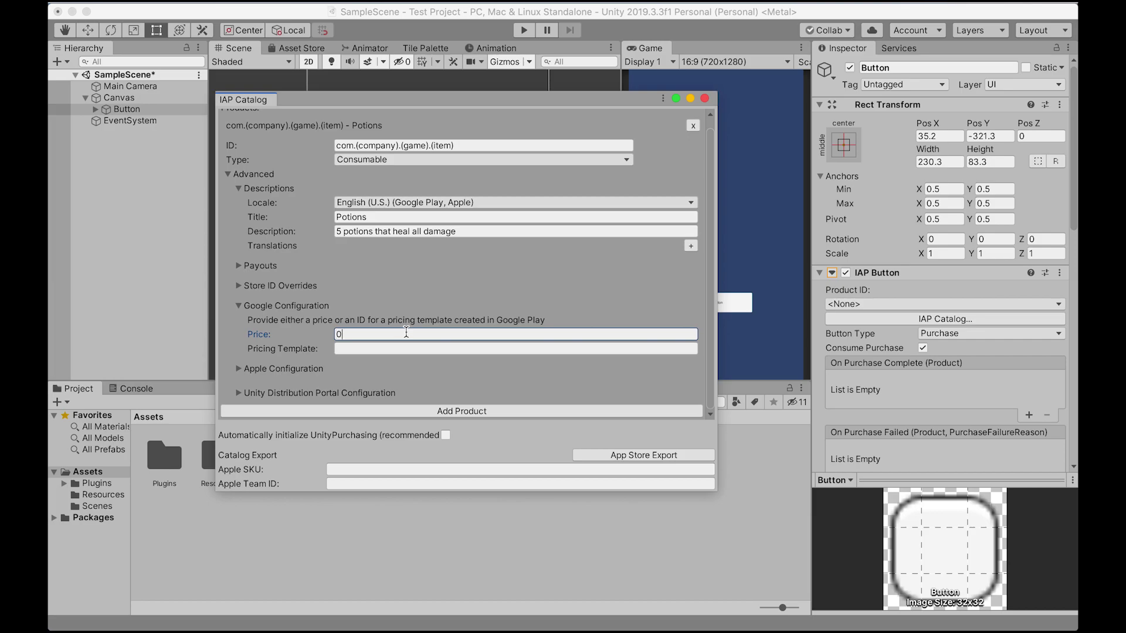
type(".99")
left_click(447, 346)
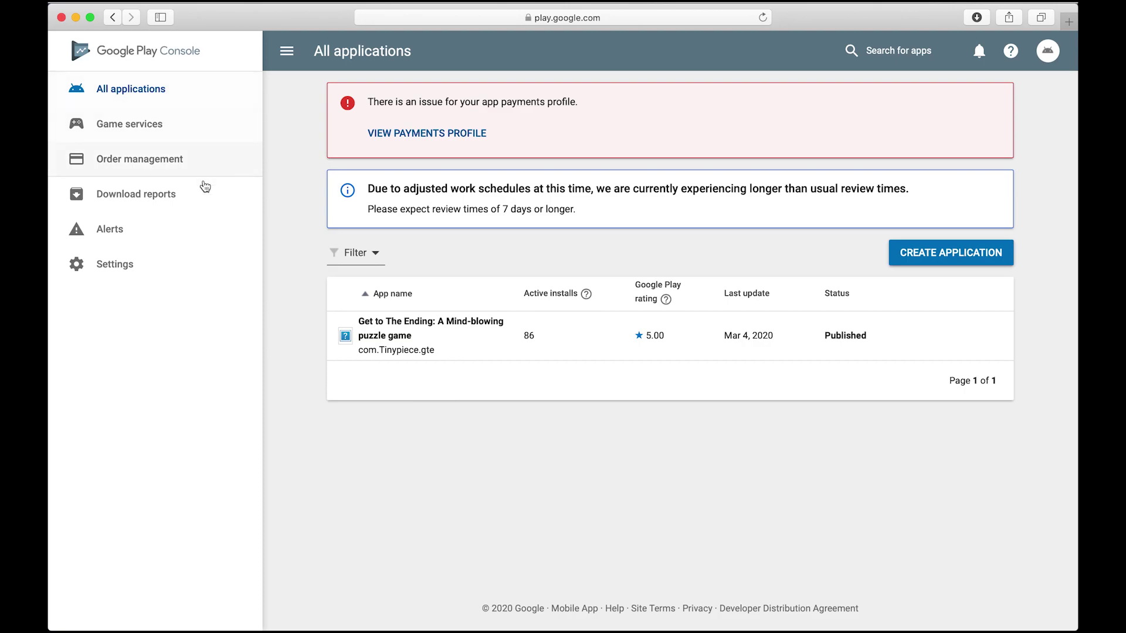
In Google Play Console's Settings > Pricing templates, copy the KRW 1,000 - $0.99 template name.
left_click(170, 262)
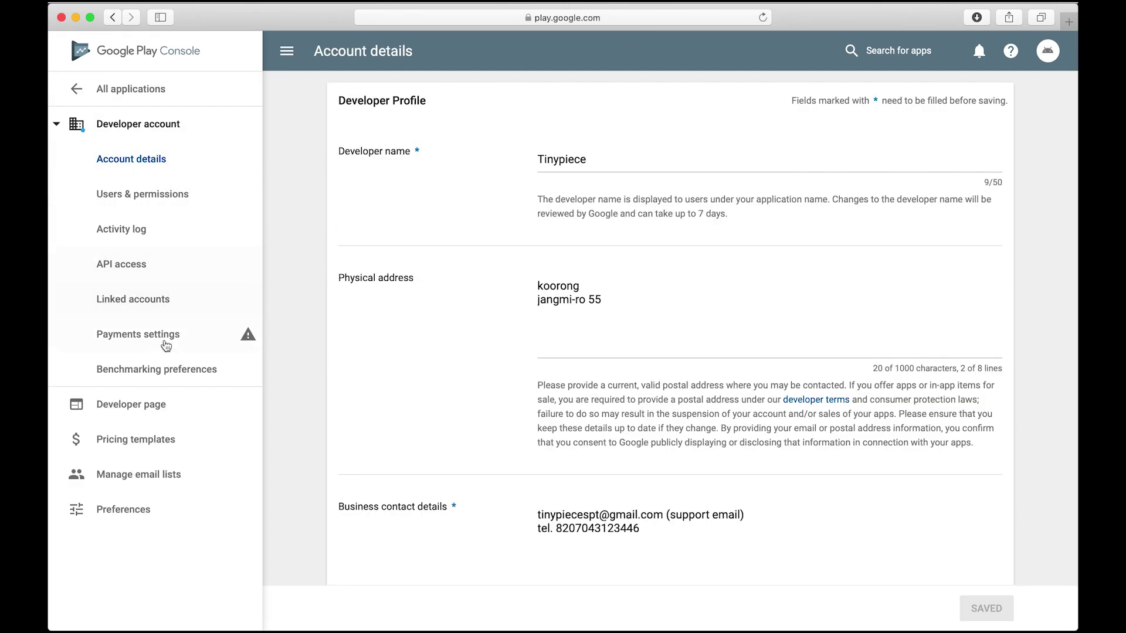
left_click(163, 445)
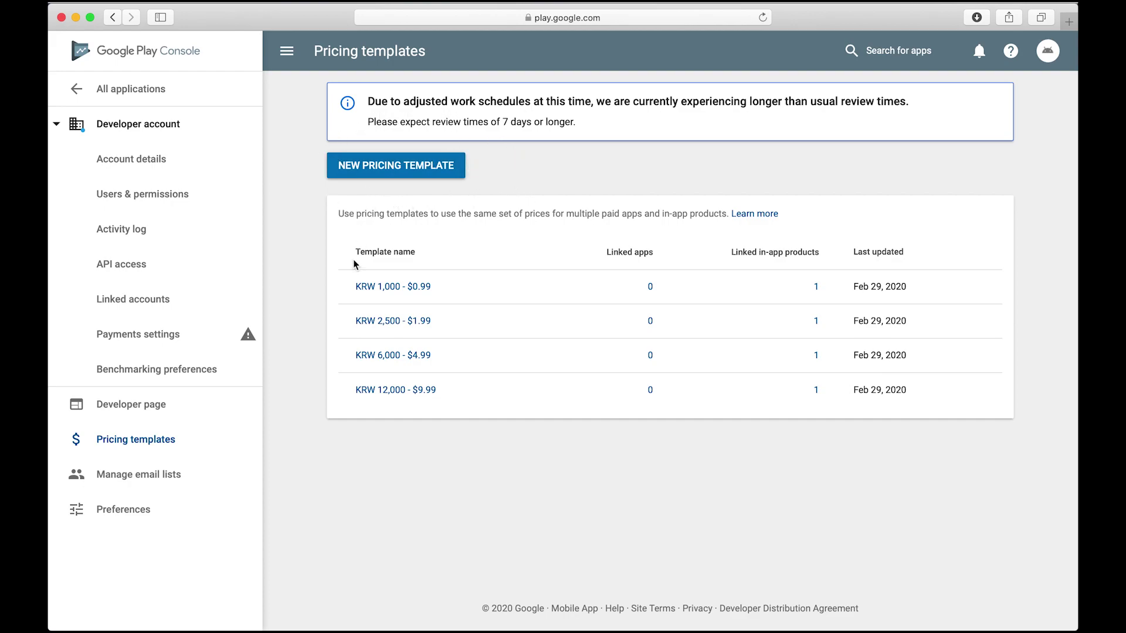
left_click_drag(347, 286, 440, 292)
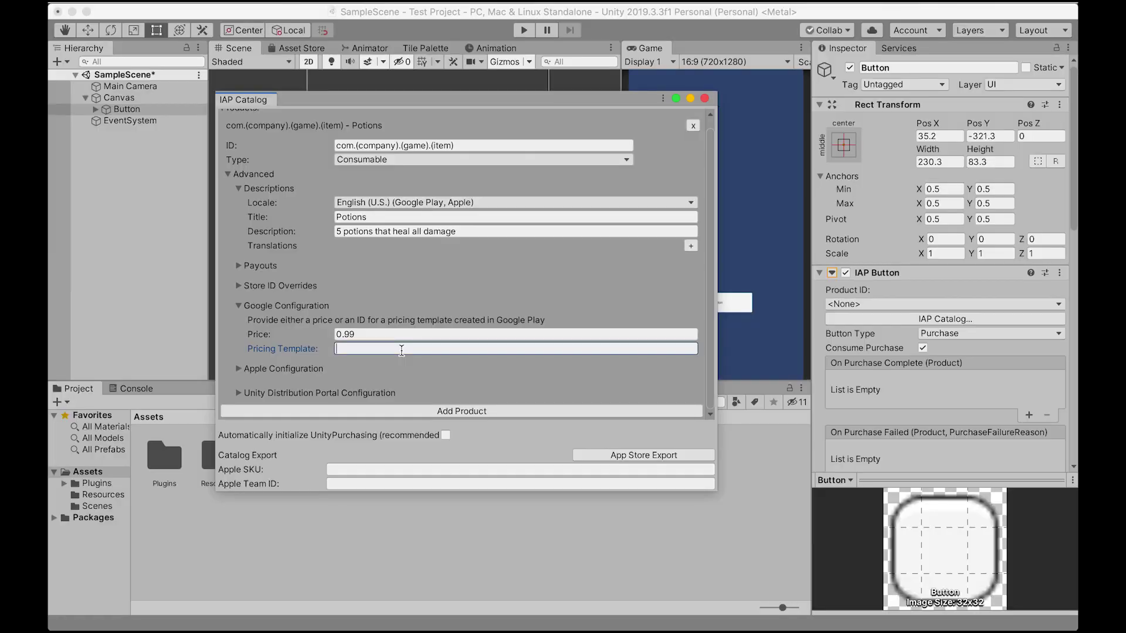
Paste KRW 1,000 - $0.99 as the Pricing Template and clear the 0.99 Google price.
type("KRW 1,000 - $0.99")
left_click(354, 335)
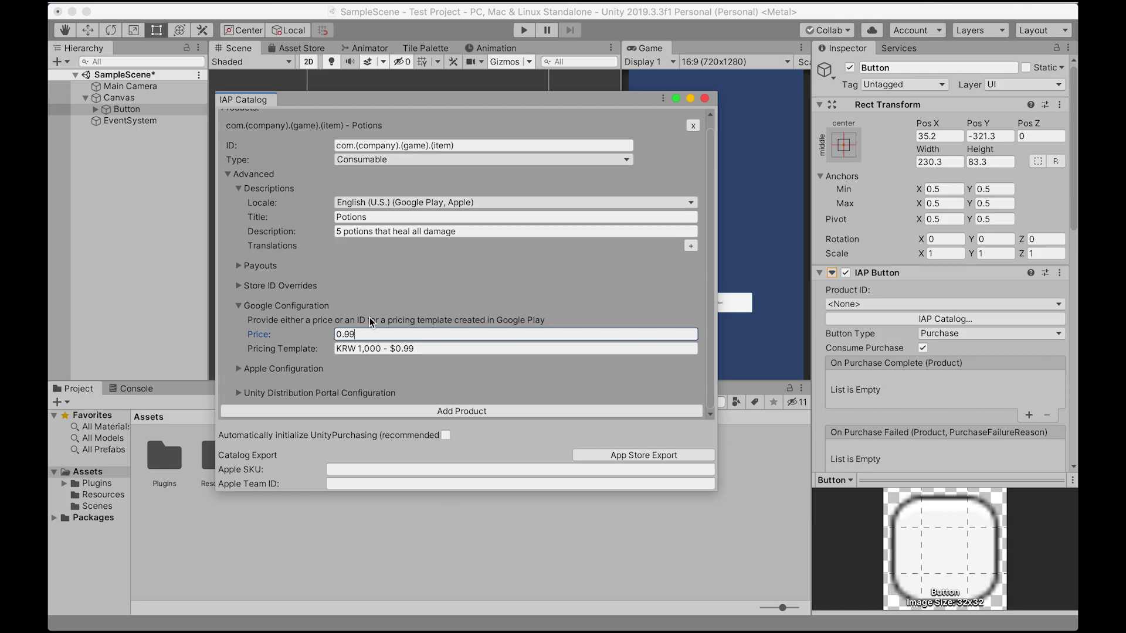
left_click_drag(382, 334, 307, 337)
key("BackSpace")
left_click(461, 364)
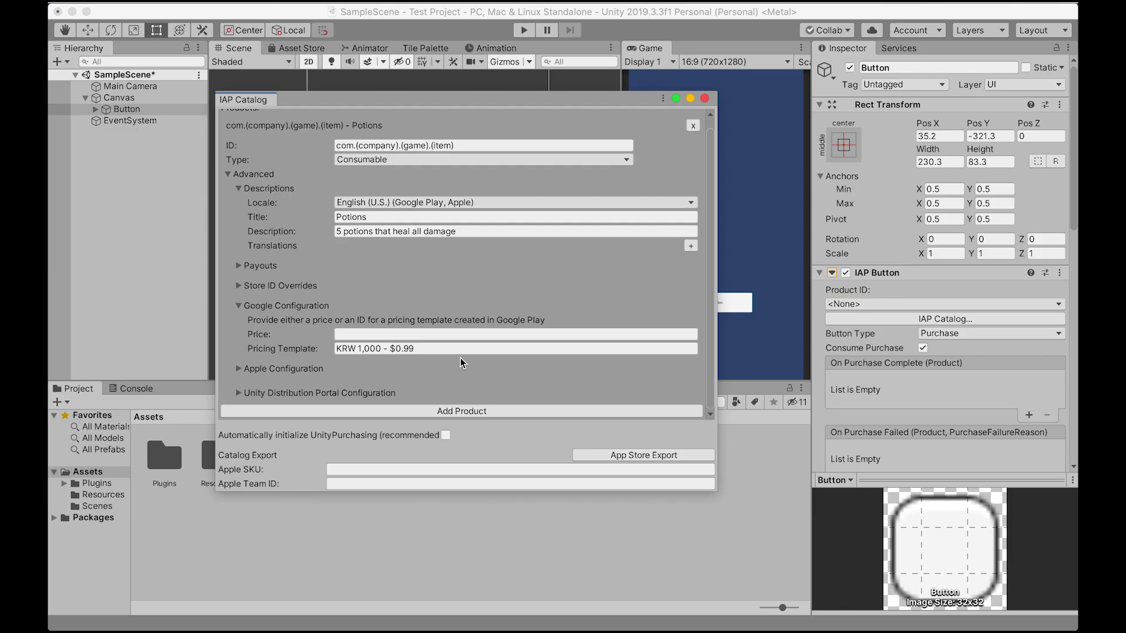
Set the Apple price tier to Tier 1 - USD 0.99 and enable automatic UnityPurchasing initialization.
left_click(284, 369)
scroll(345, 347, "down", 1)
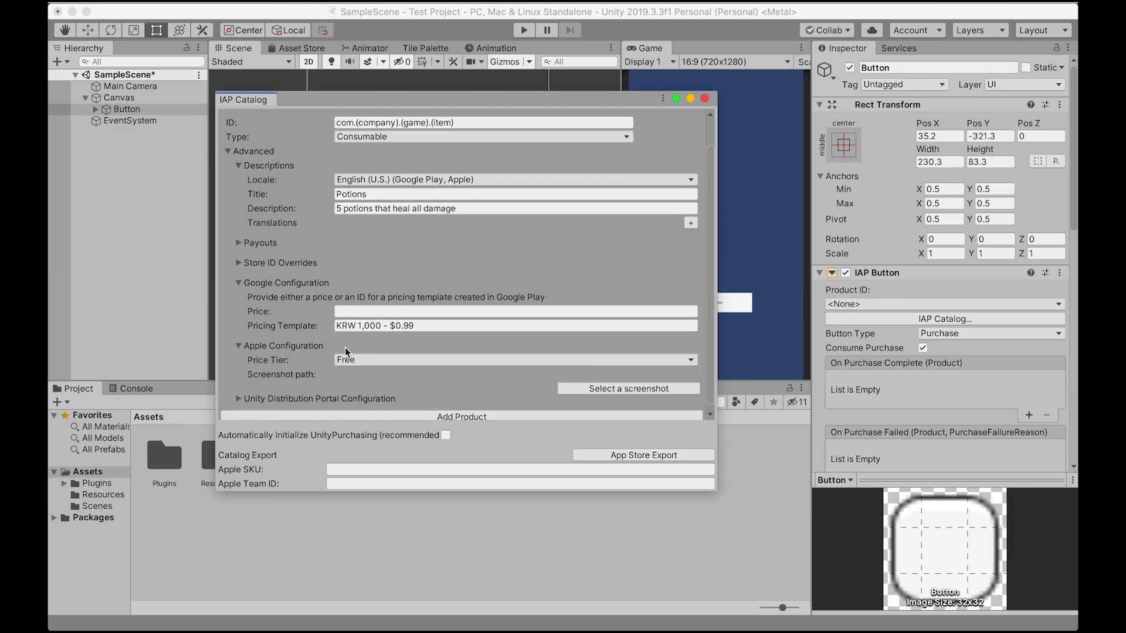
left_click(388, 354)
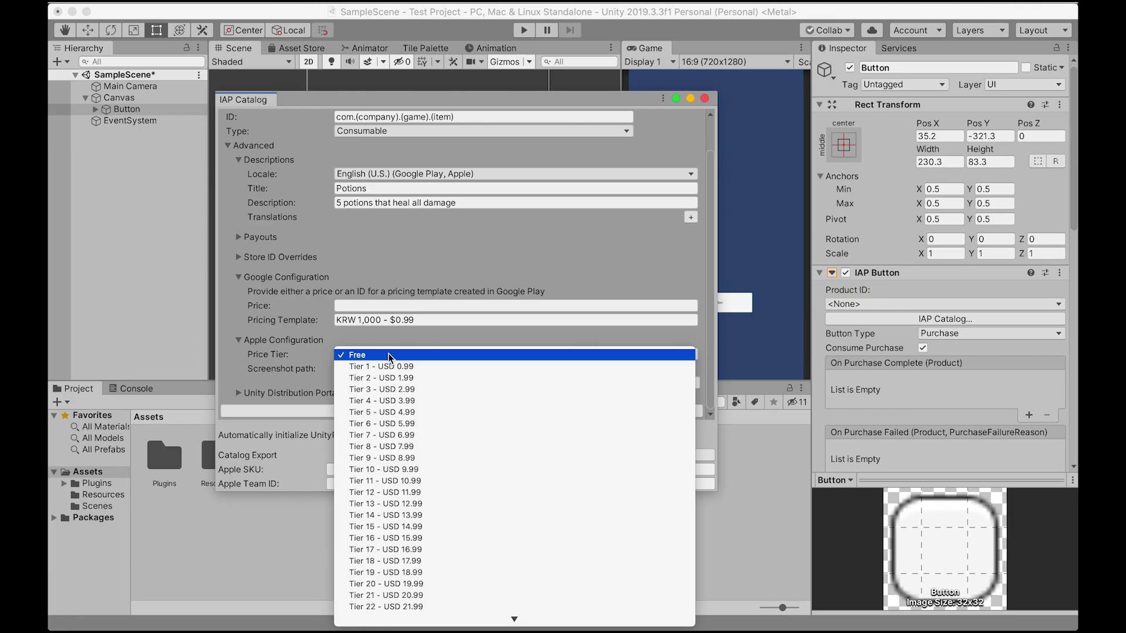
left_click(422, 368)
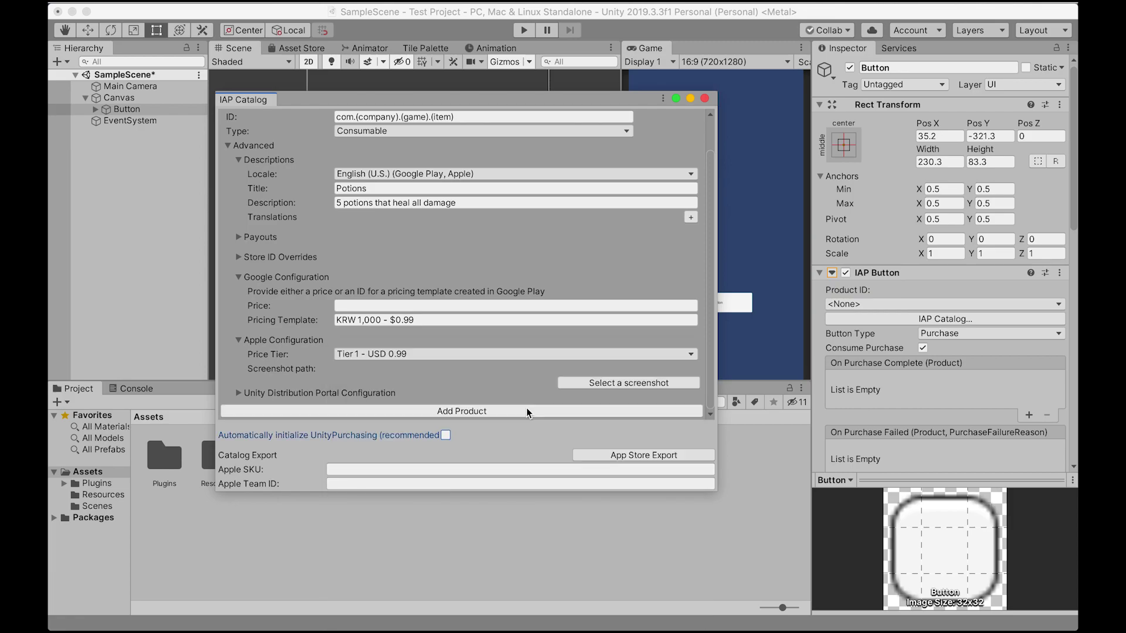
left_click(445, 436)
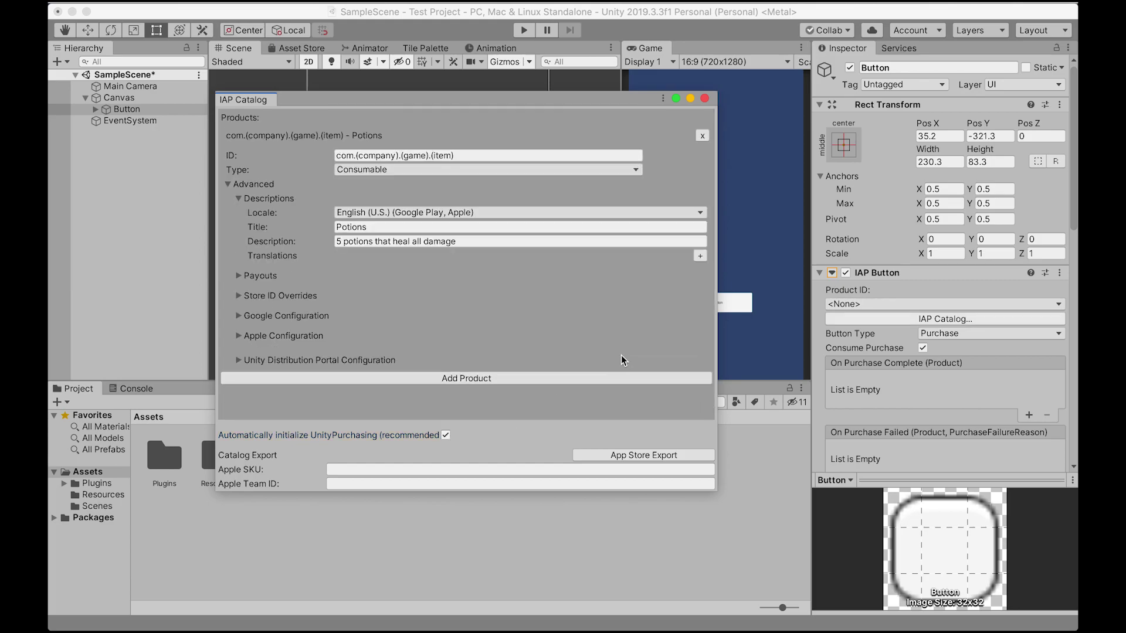
Close the catalog and set the IAP Button to buy com.(company).(game).(item) as an unconsumed Purchase.
left_click(705, 98)
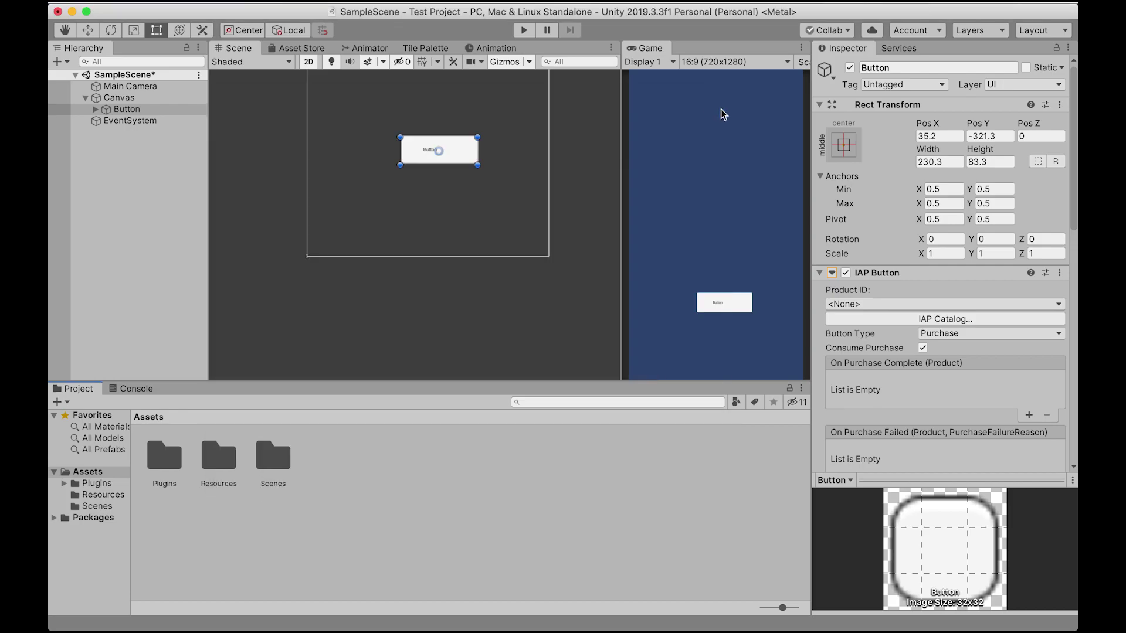
left_click(901, 304)
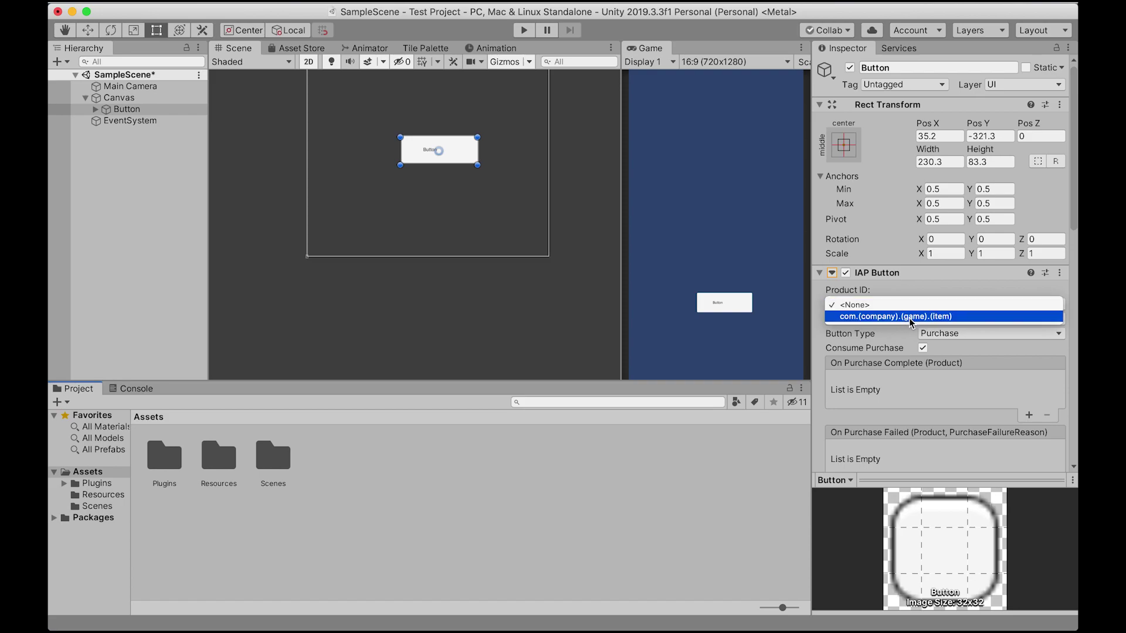
left_click(910, 316)
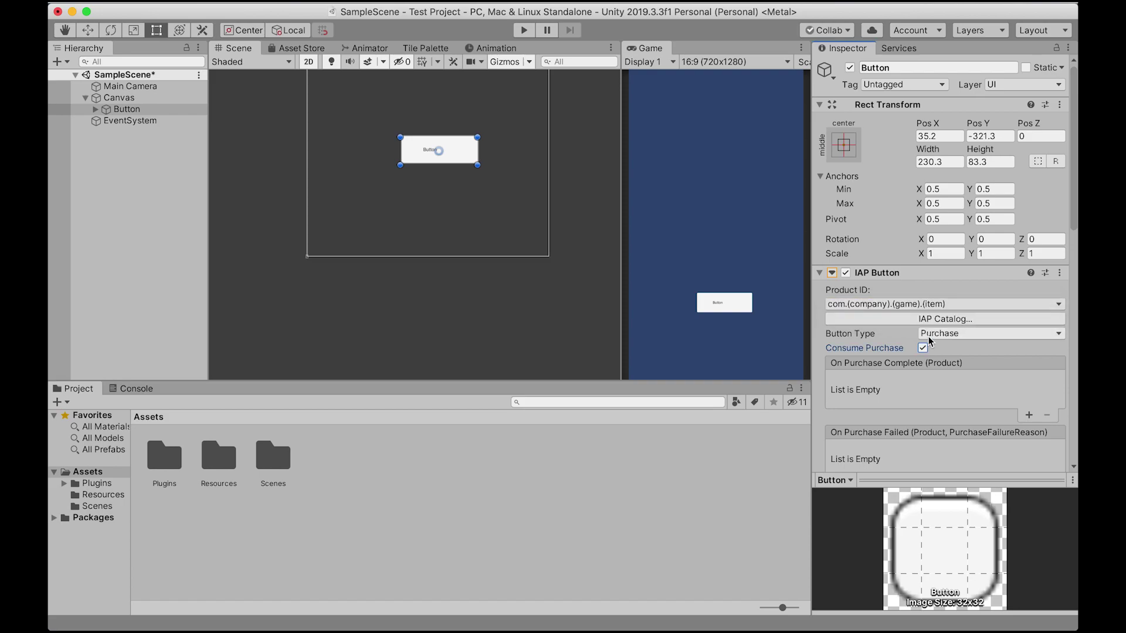
left_click(947, 333)
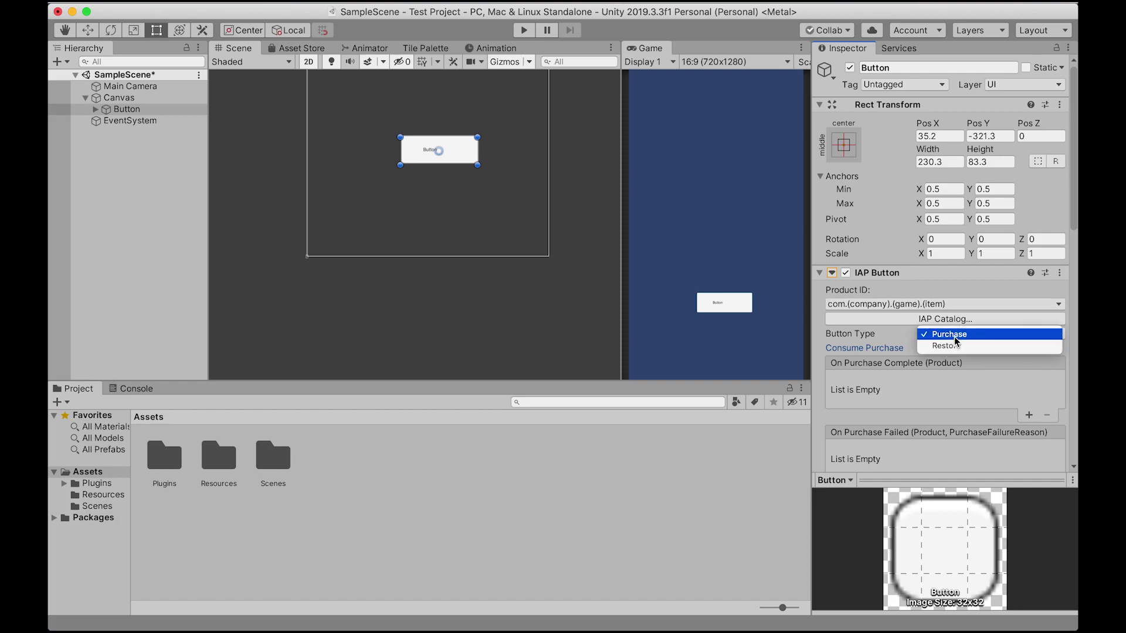
left_click(954, 336)
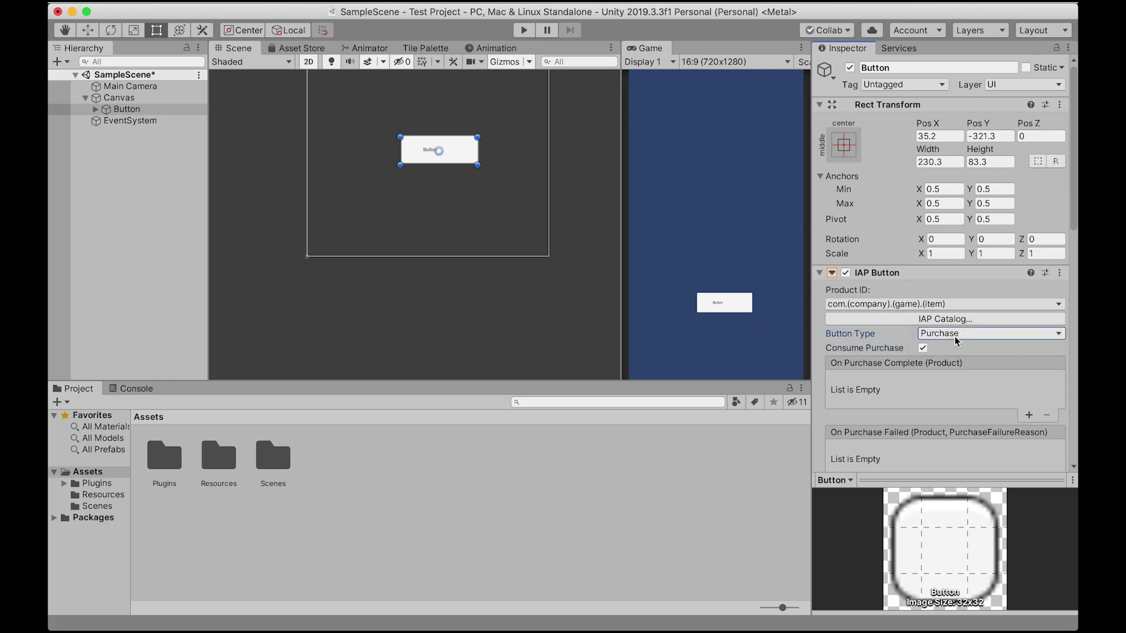
left_click(923, 349)
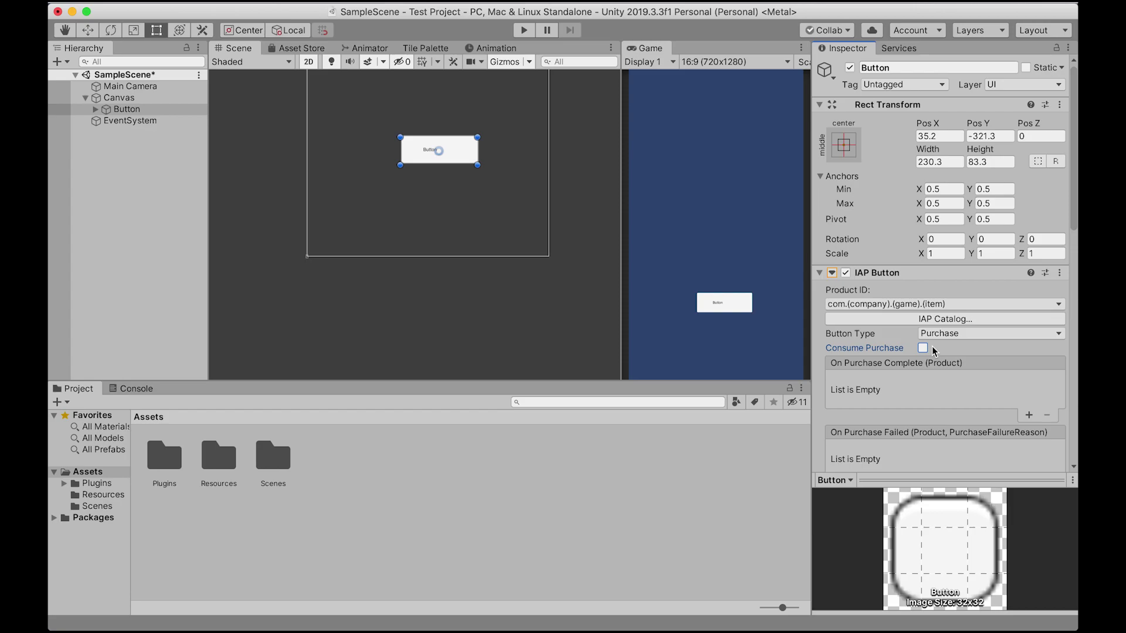
Add a purchase-complete event handler, then remove it so the list stays empty.
scroll(890, 340, "down", 2)
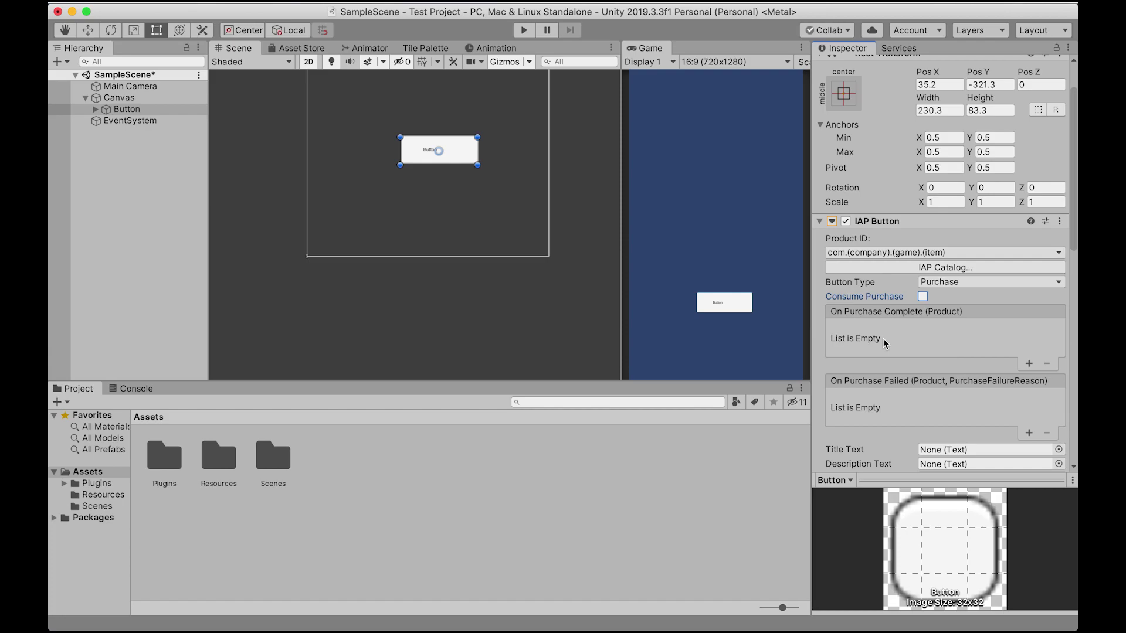
left_click(1035, 364)
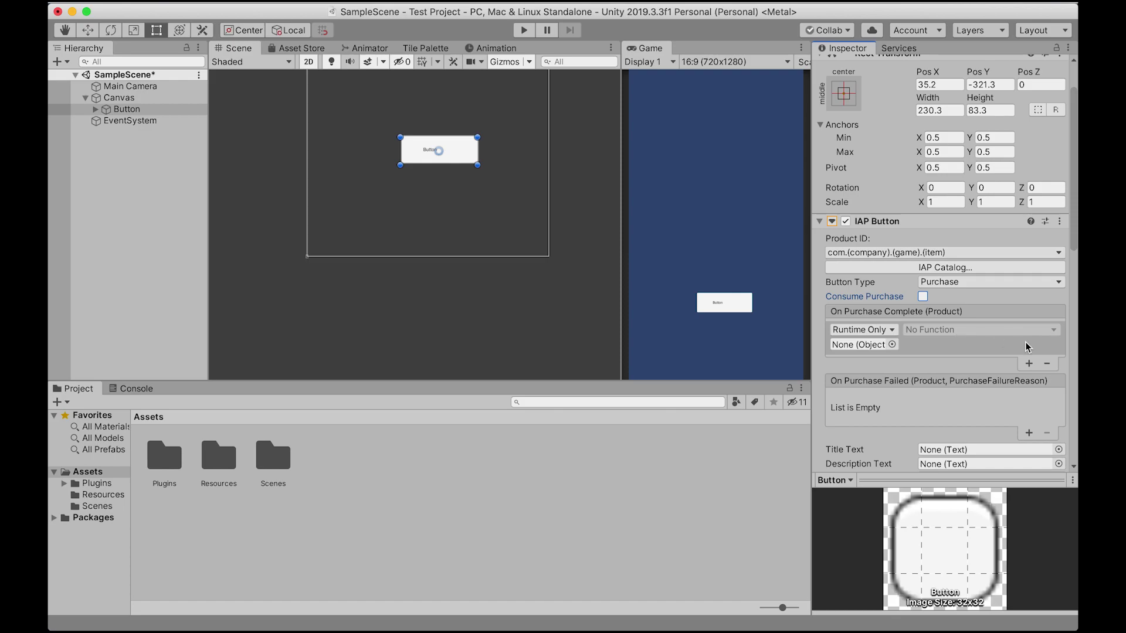
left_click(1048, 365)
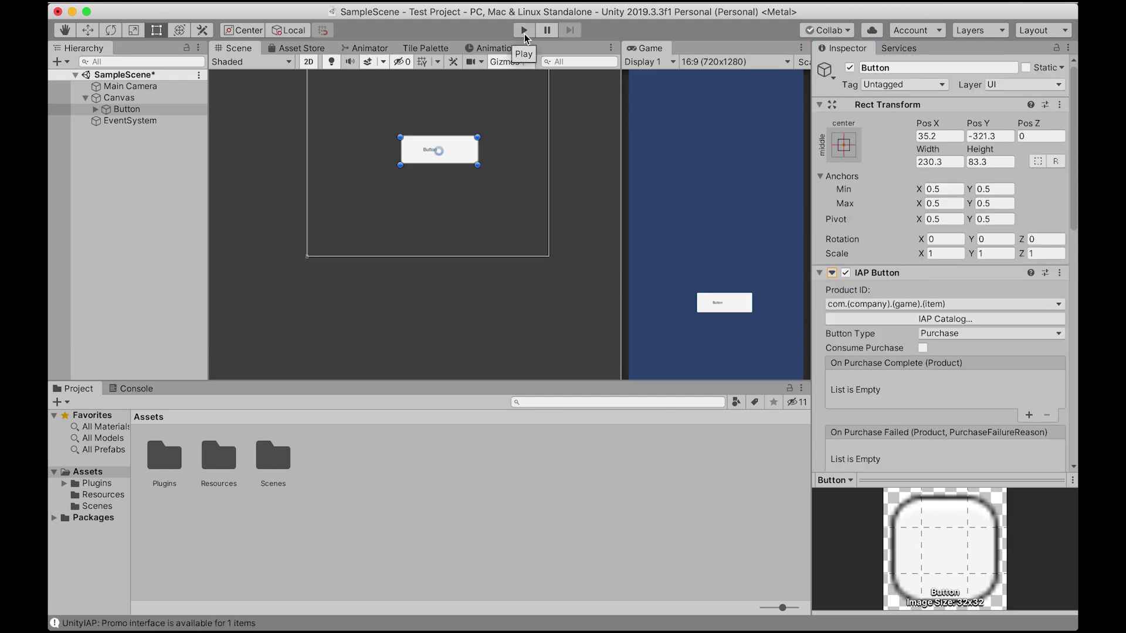
Play the scene, trigger the in-game Button, confirm Buy in the FakeStore dialog, then stop play mode.
left_click(525, 34)
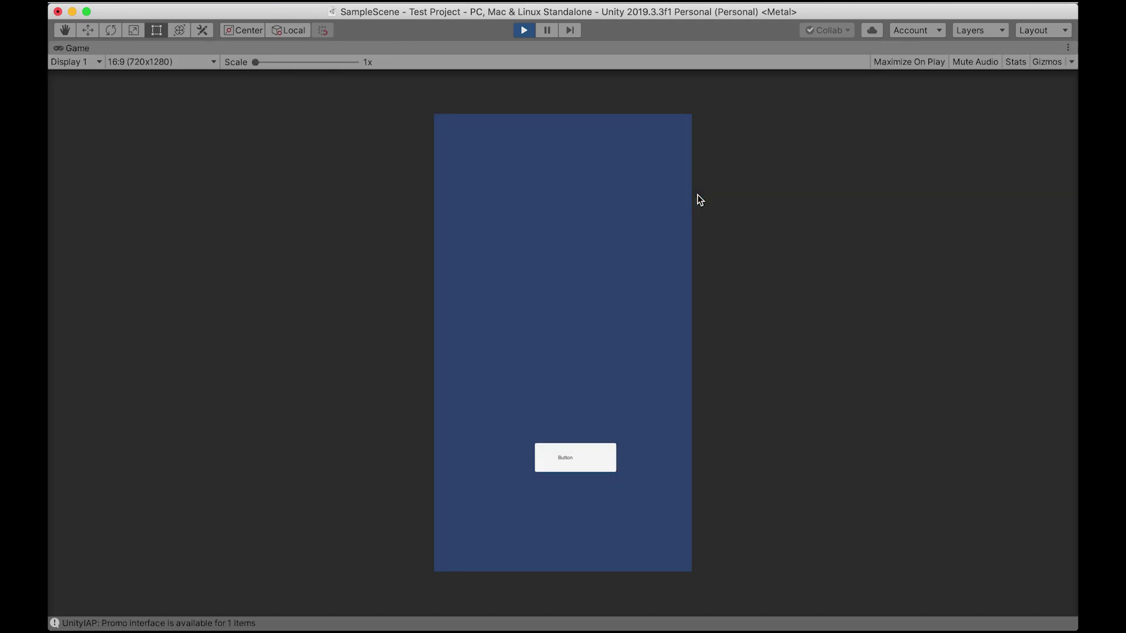
left_click(564, 458)
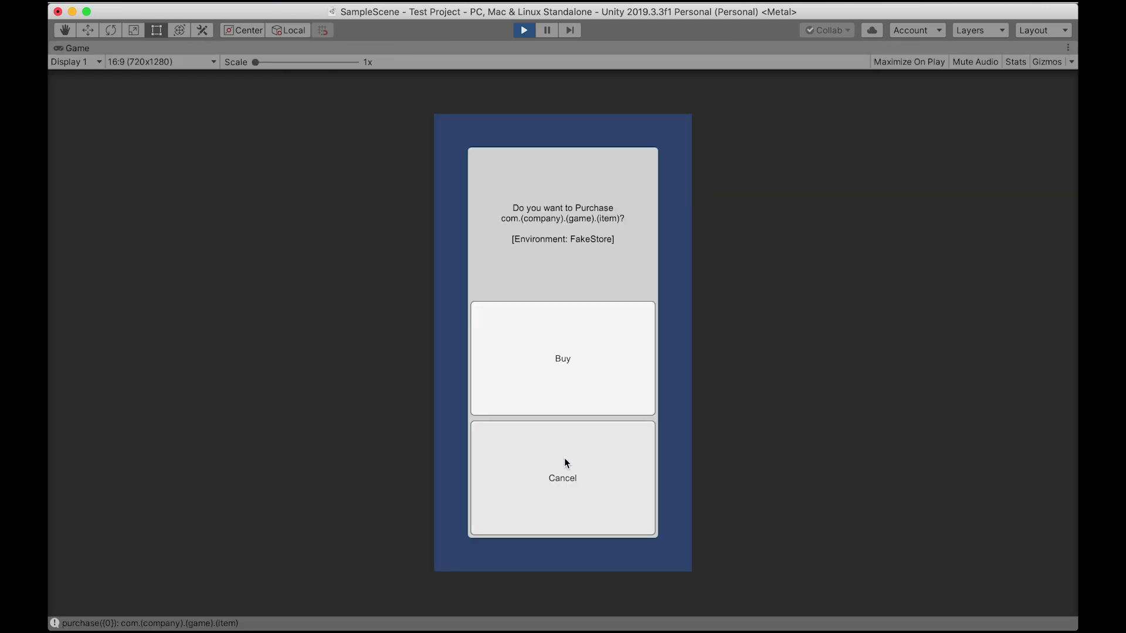
left_click(582, 354)
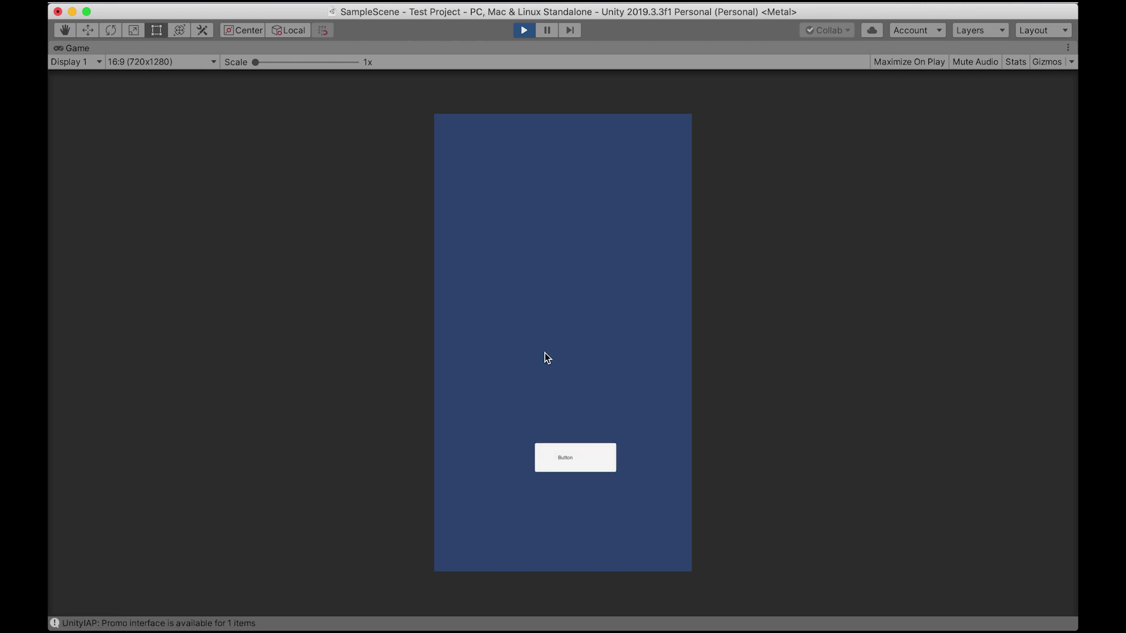
key("super+p")
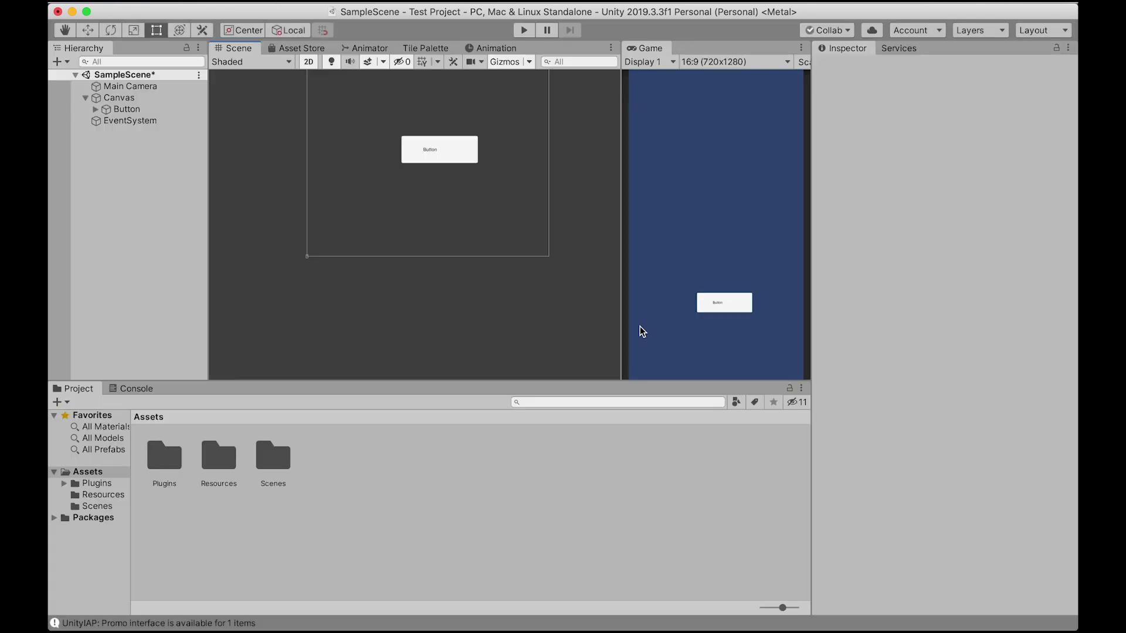